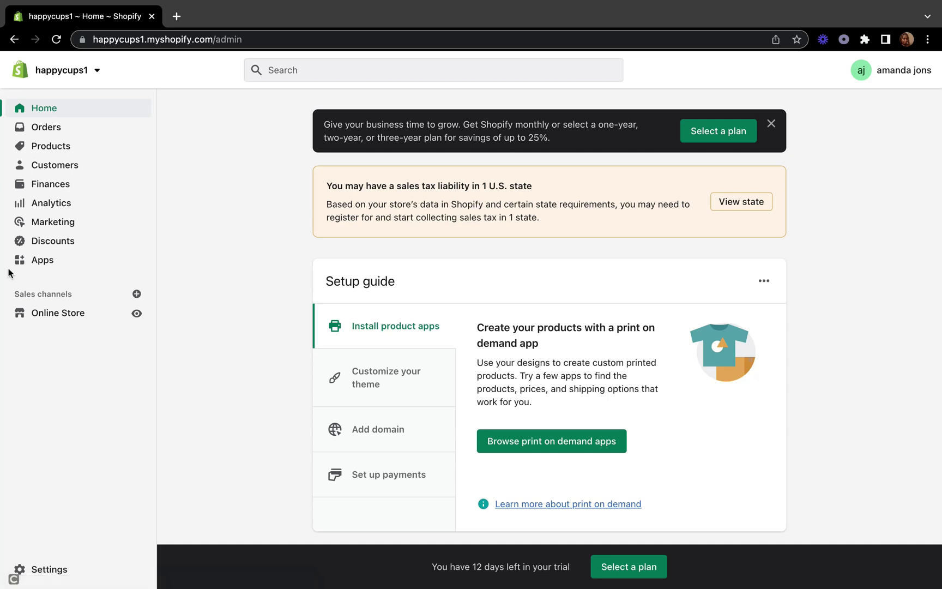
Open the current Craft theme for customization and display its Checkout page preview.
{"action": "left_click", "coordinate": [45, 324]}
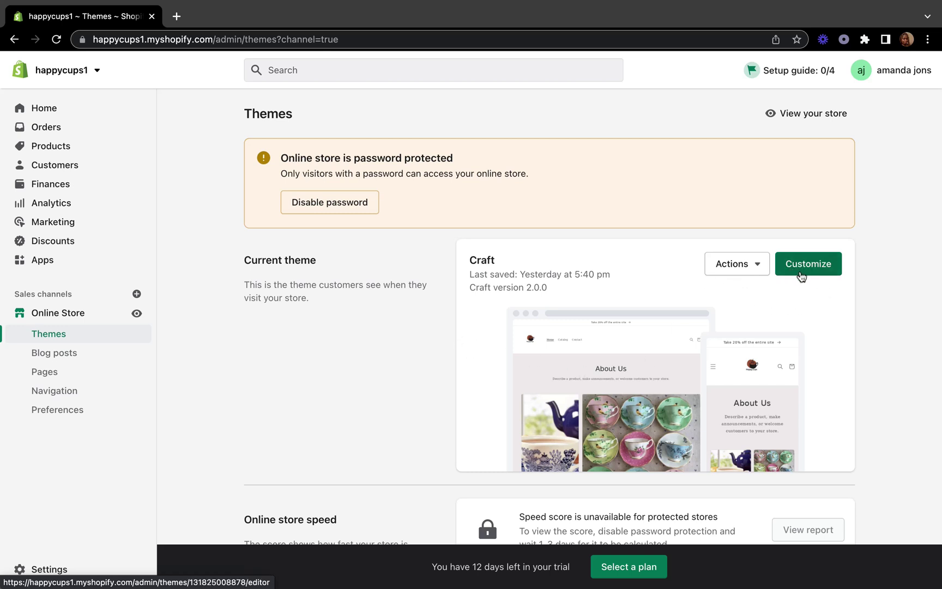
{"action": "left_click", "coordinate": [803, 266]}
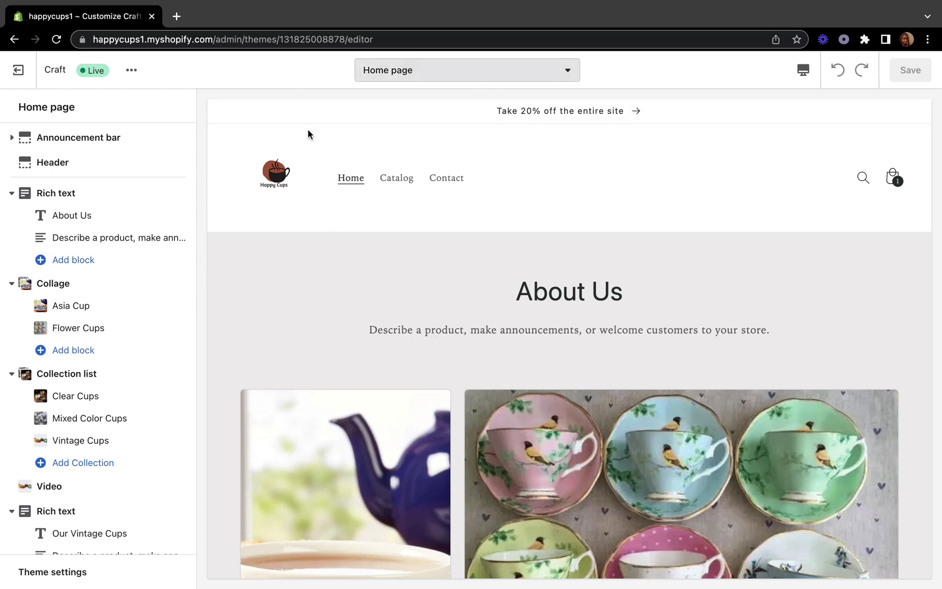
{"action": "left_click", "coordinate": [571, 69]}
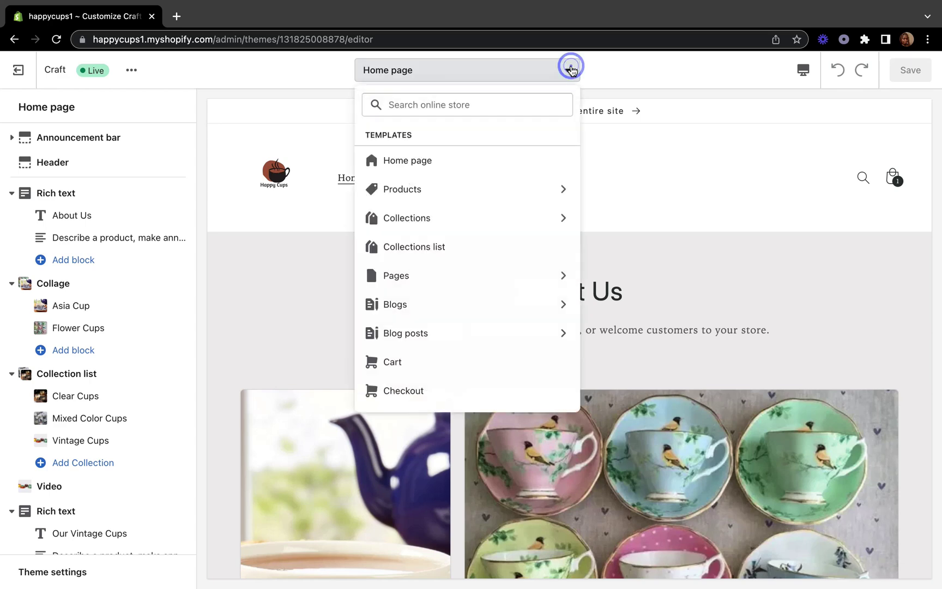
{"action": "left_click", "coordinate": [426, 391]}
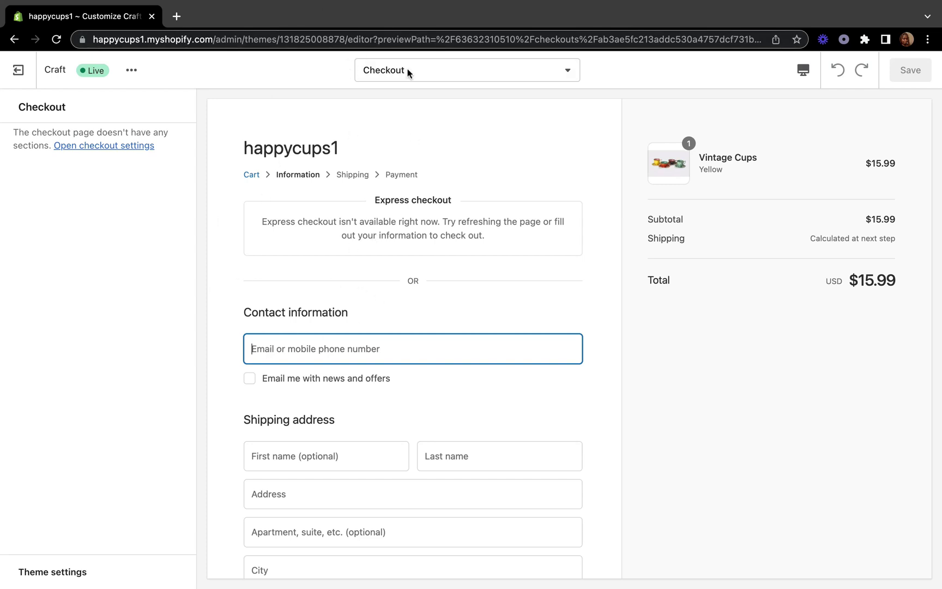
{"action": "scroll", "coordinate": [316, 288], "scroll_direction": "down", "scroll_amount": 3}
{"action": "scroll", "coordinate": [316, 284], "scroll_direction": "up", "scroll_amount": 3}
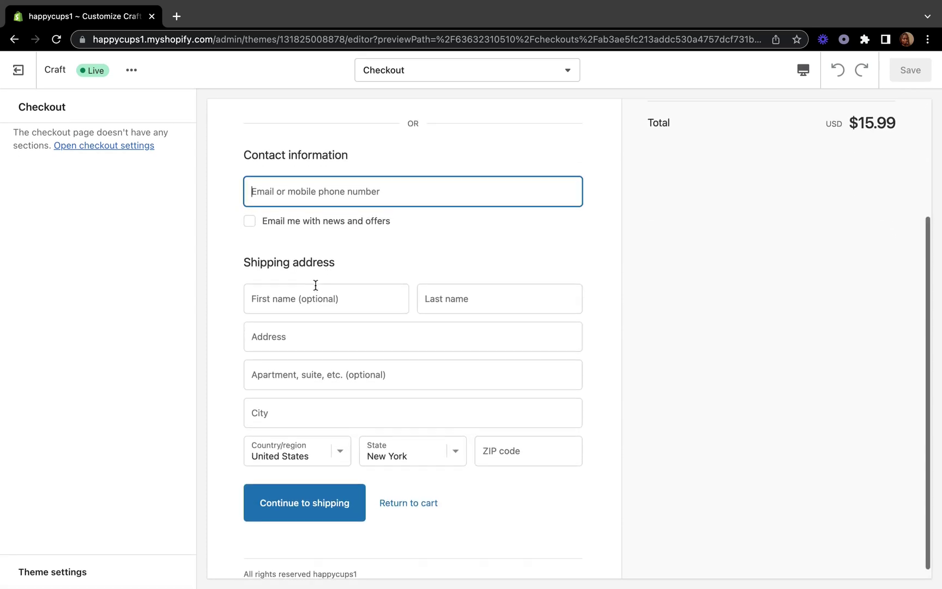
{"action": "scroll", "coordinate": [316, 285], "scroll_direction": "up", "scroll_amount": 1}
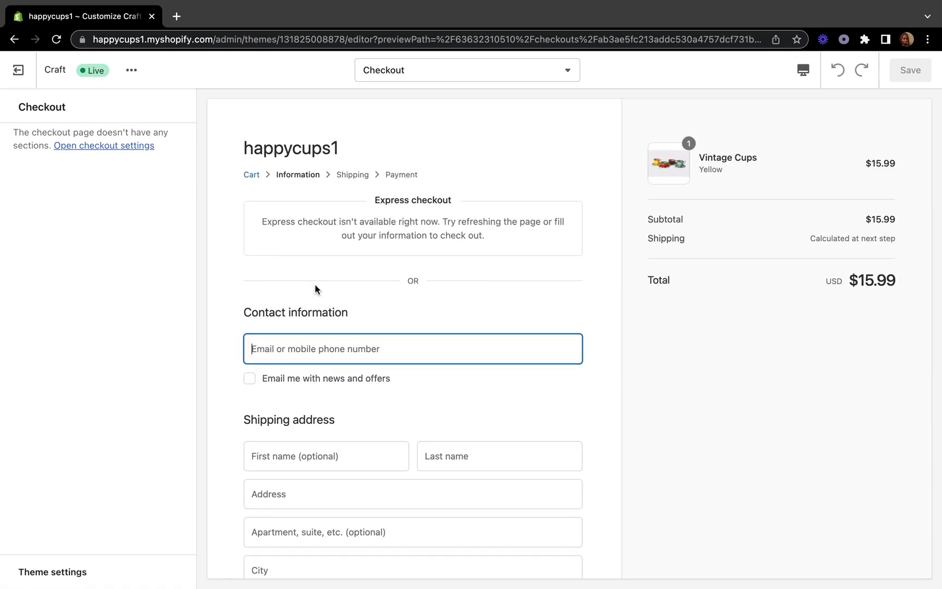
{"action": "scroll", "coordinate": [316, 289], "scroll_direction": "down", "scroll_amount": 3}
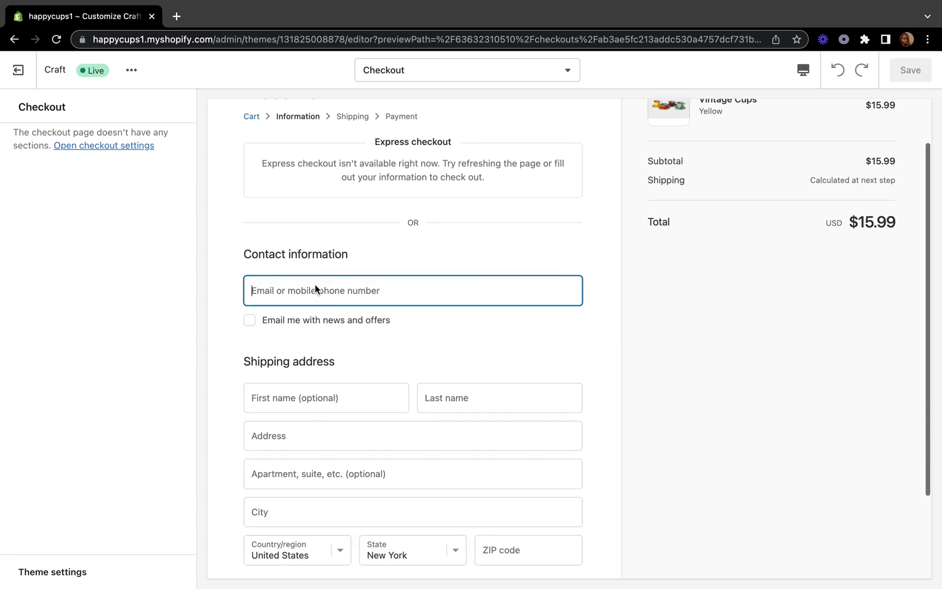
{"action": "scroll", "coordinate": [315, 289], "scroll_direction": "down", "scroll_amount": 1}
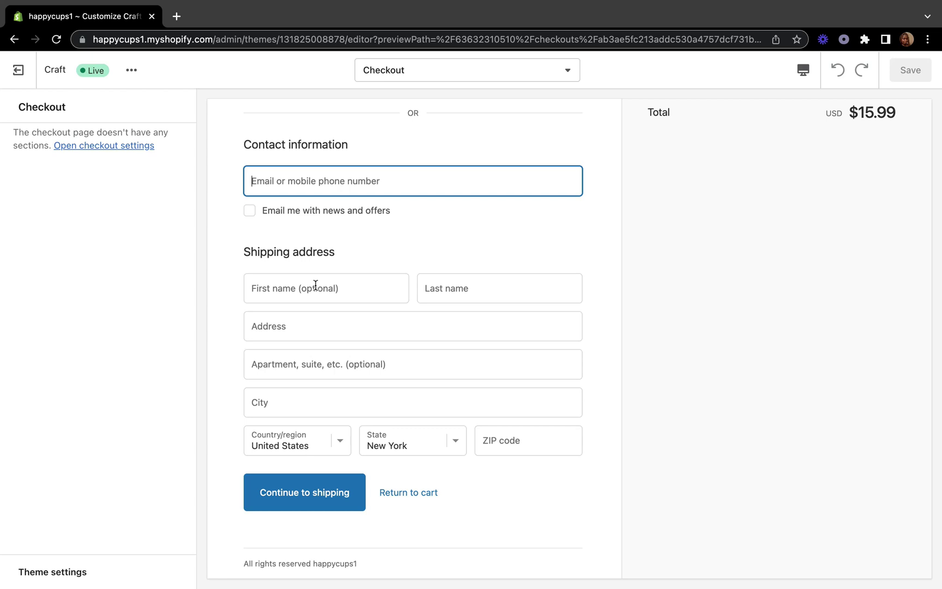
Open the live storefront for viewing alongside the admin and bring the theme editor back to the Checkout page.
{"action": "left_click", "coordinate": [176, 17]}
{"action": "left_click", "coordinate": [104, 16]}
{"action": "left_click", "coordinate": [18, 70]}
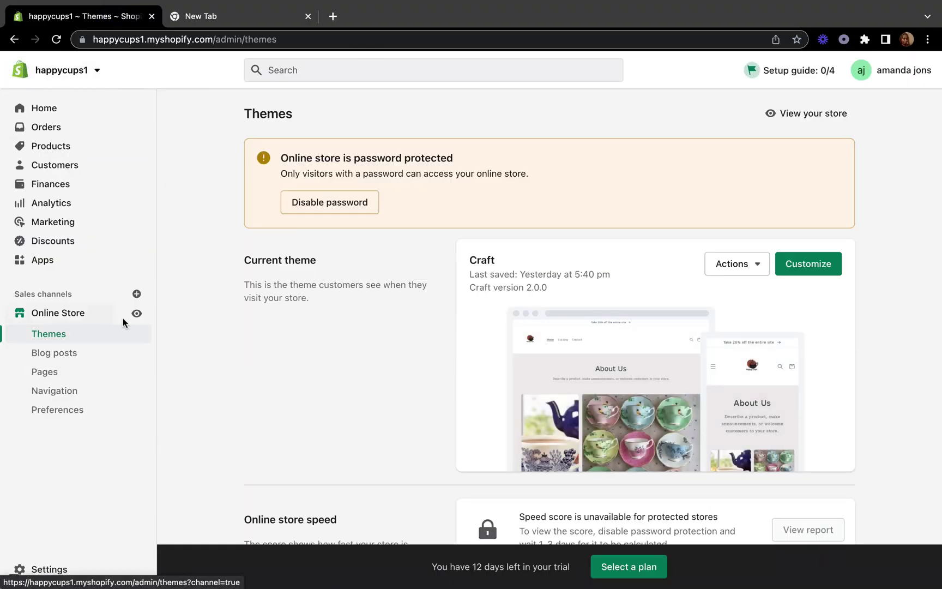
{"action": "left_click", "coordinate": [136, 314]}
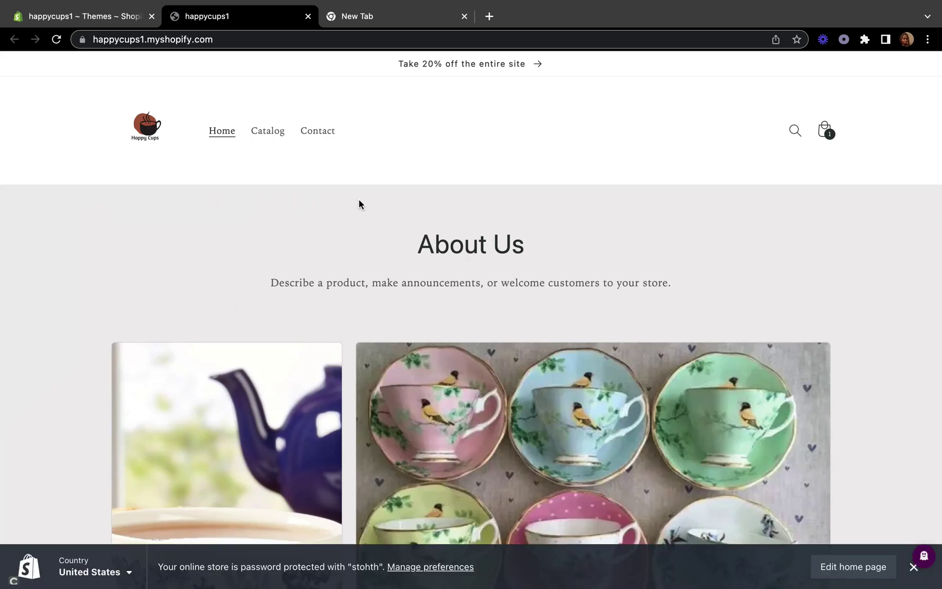
{"action": "left_click", "coordinate": [264, 129]}
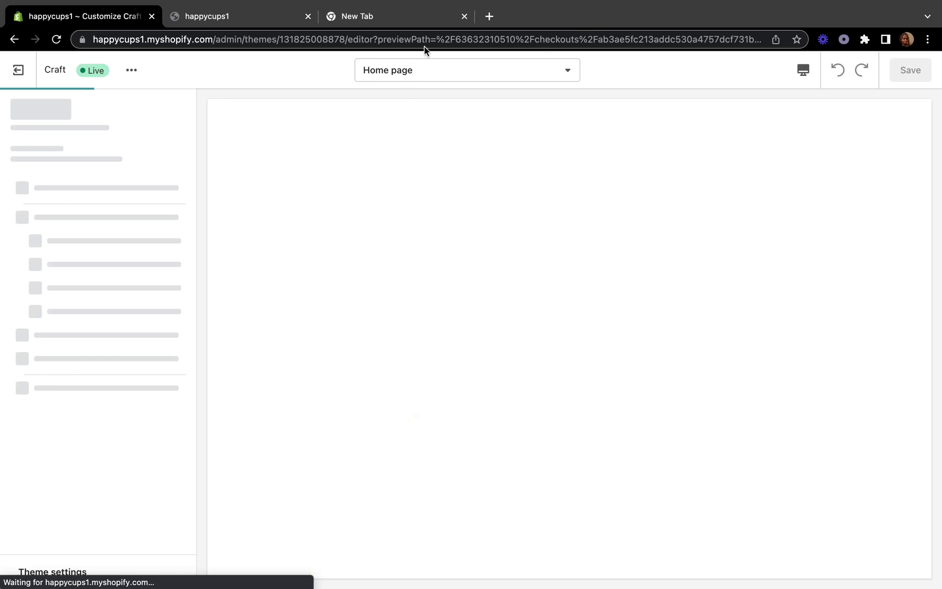
{"action": "left_click", "coordinate": [465, 16]}
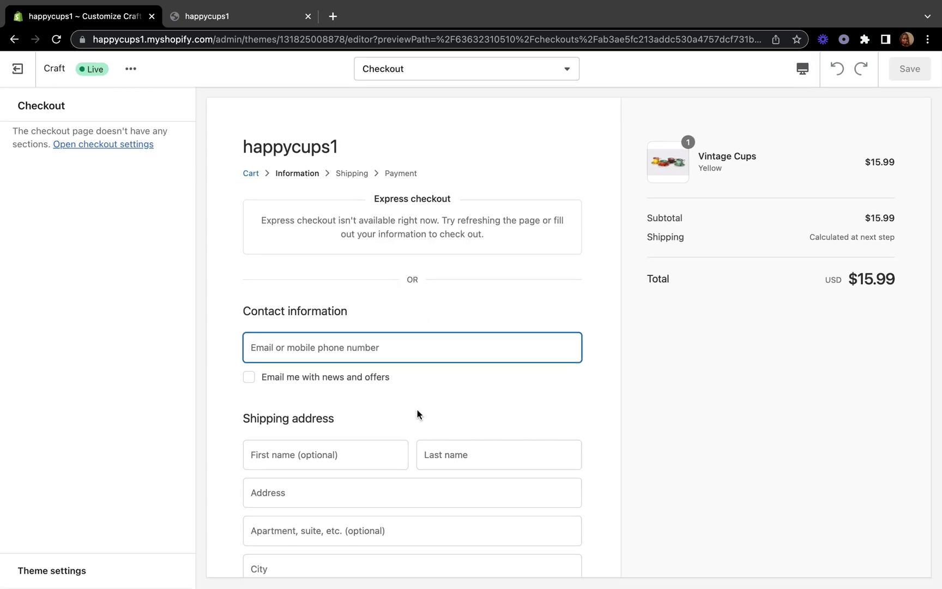
Examine the look of the storefront's home page, Clear Cups collection and Contact page.
{"action": "left_click", "coordinate": [231, 22]}
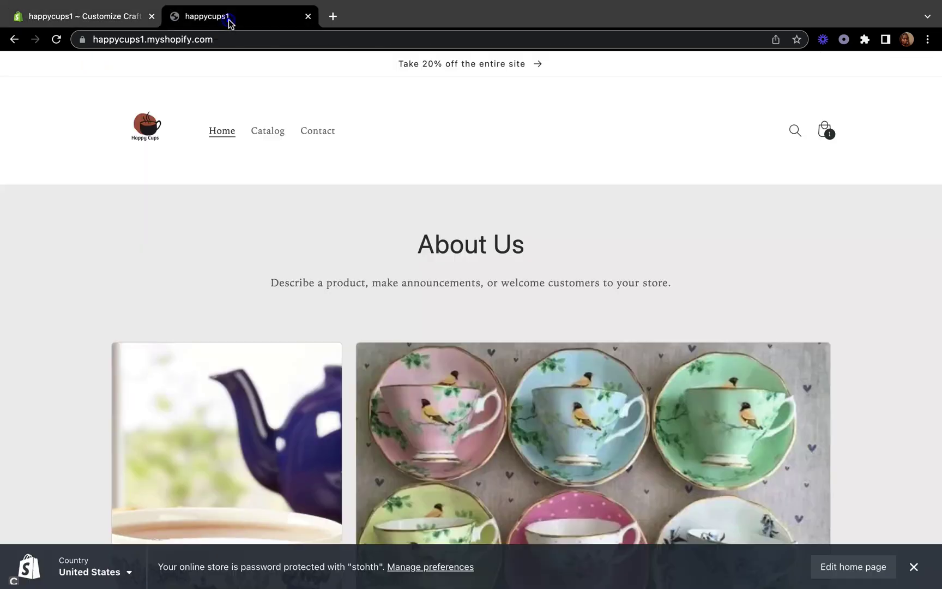
{"action": "scroll", "coordinate": [311, 332], "scroll_direction": "down", "scroll_amount": 10}
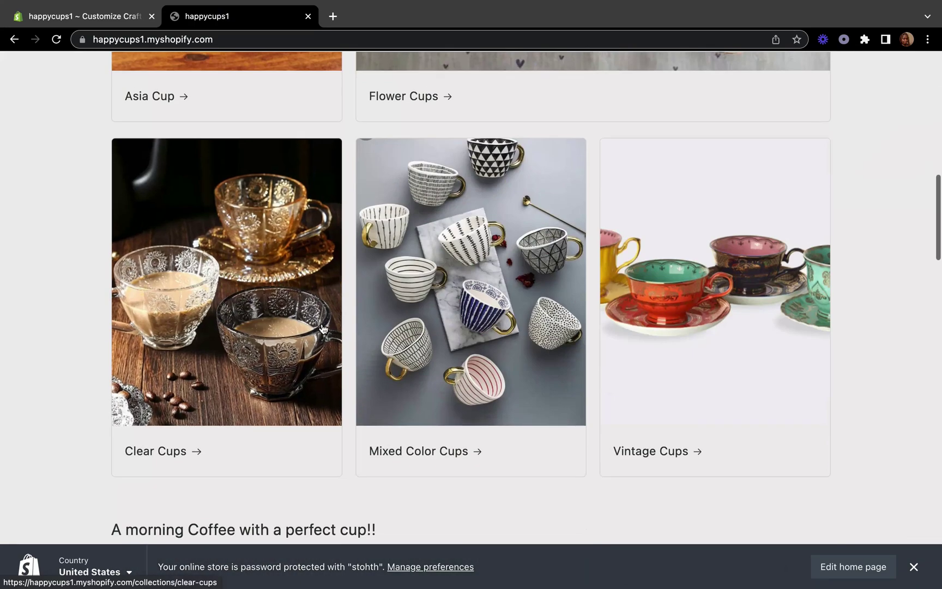
{"action": "left_click", "coordinate": [322, 329]}
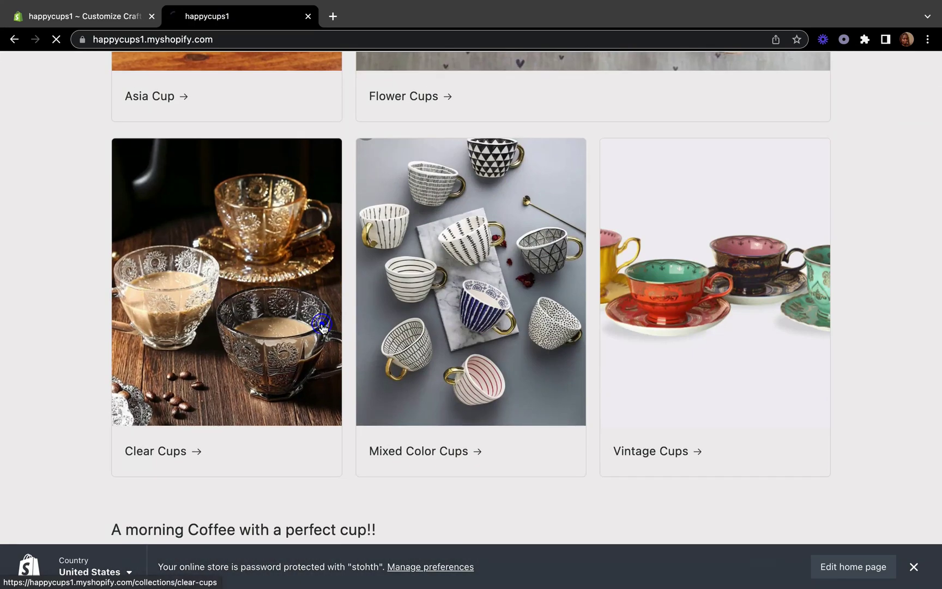
{"action": "scroll", "coordinate": [410, 359], "scroll_direction": "down", "scroll_amount": 10}
{"action": "scroll", "coordinate": [408, 360], "scroll_direction": "down", "scroll_amount": 5}
{"action": "scroll", "coordinate": [408, 360], "scroll_direction": "up", "scroll_amount": 20}
{"action": "left_click", "coordinate": [318, 143]}
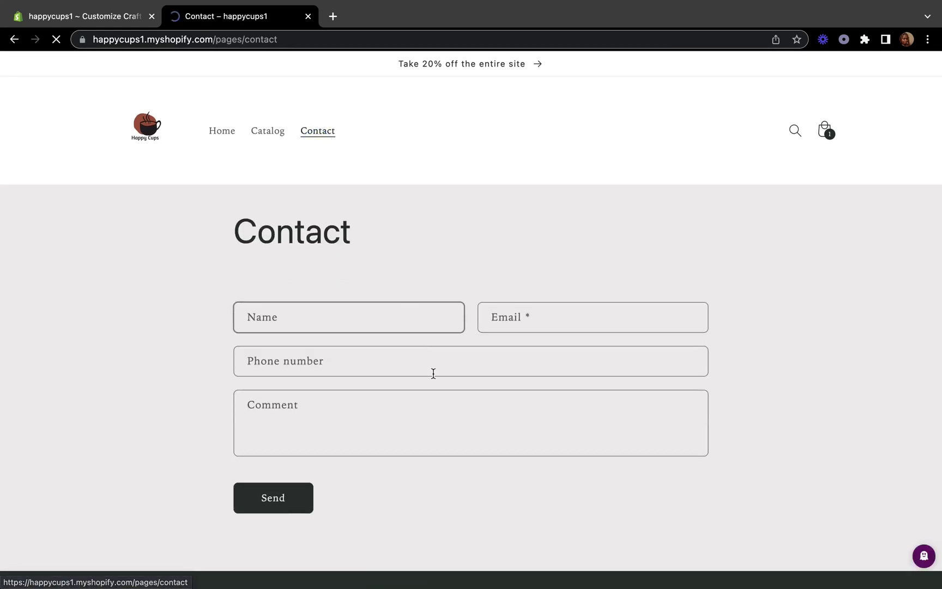
{"action": "scroll", "coordinate": [449, 404], "scroll_direction": "down", "scroll_amount": 2}
{"action": "key", "text": "ctrl+shift+Tab"}
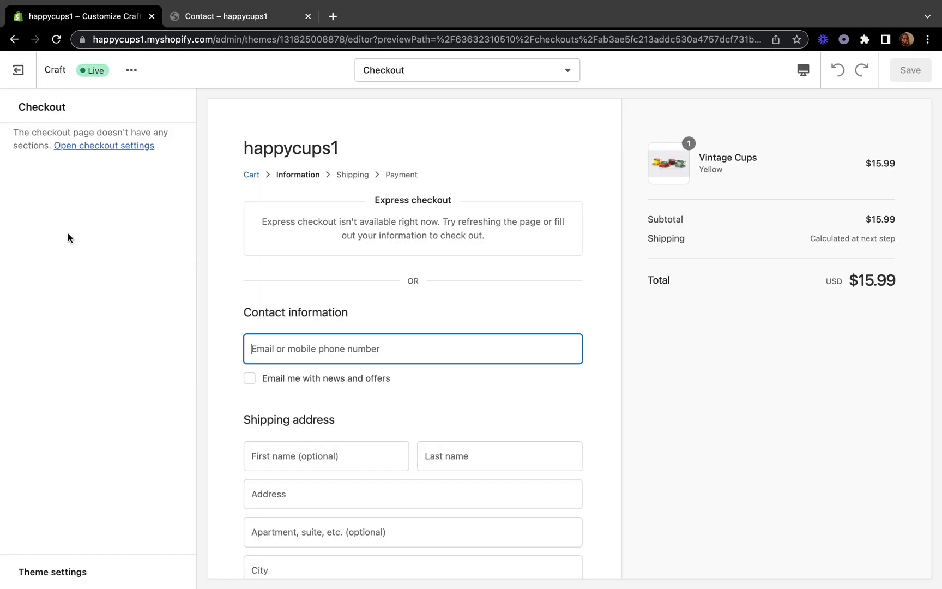
Open the theme settings for the checkout and review the theme's Colors section against the checkout preview.
{"action": "left_click", "coordinate": [91, 147]}
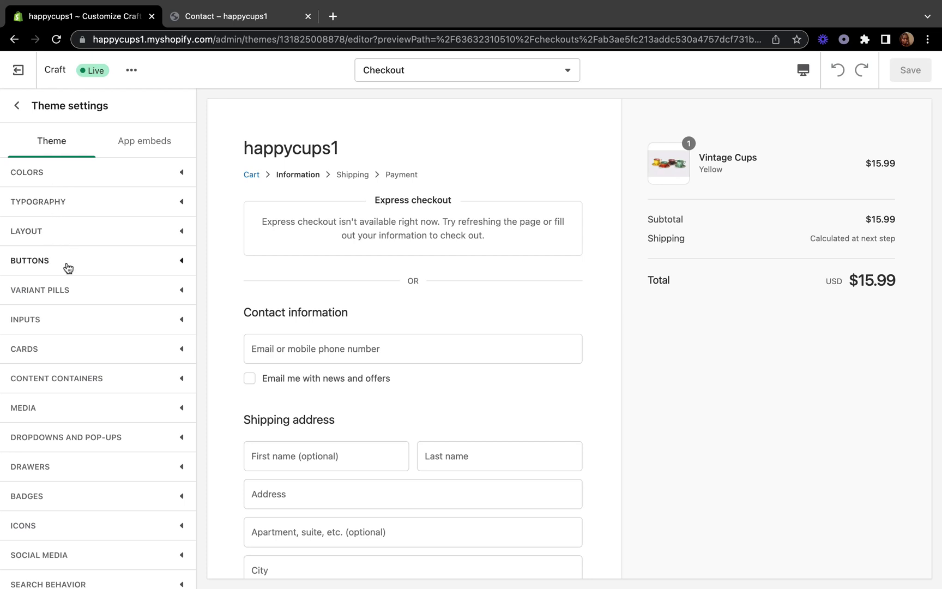
{"action": "scroll", "coordinate": [495, 197], "scroll_direction": "down", "scroll_amount": 5}
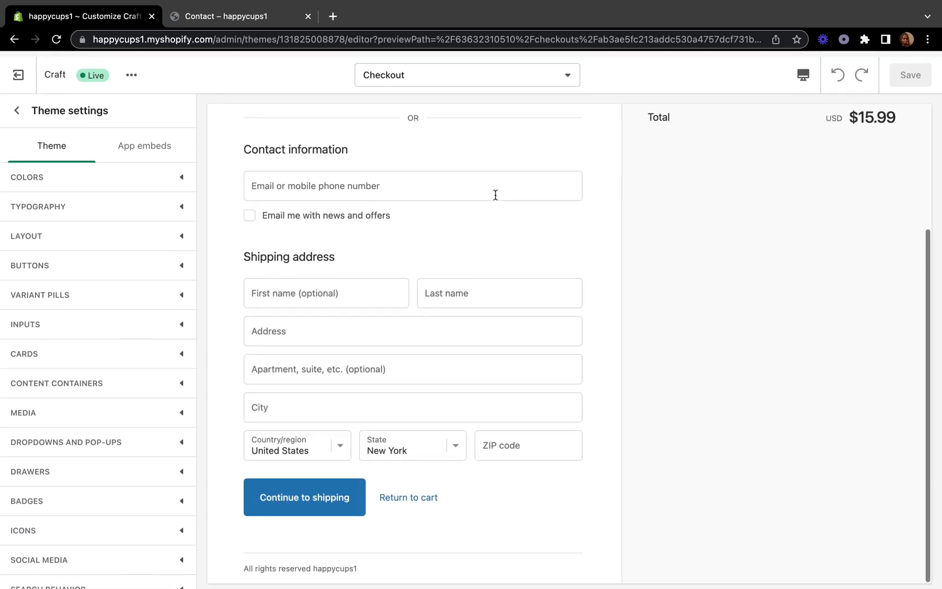
{"action": "scroll", "coordinate": [495, 197], "scroll_direction": "up", "scroll_amount": 5}
{"action": "scroll", "coordinate": [491, 164], "scroll_direction": "up", "scroll_amount": 1}
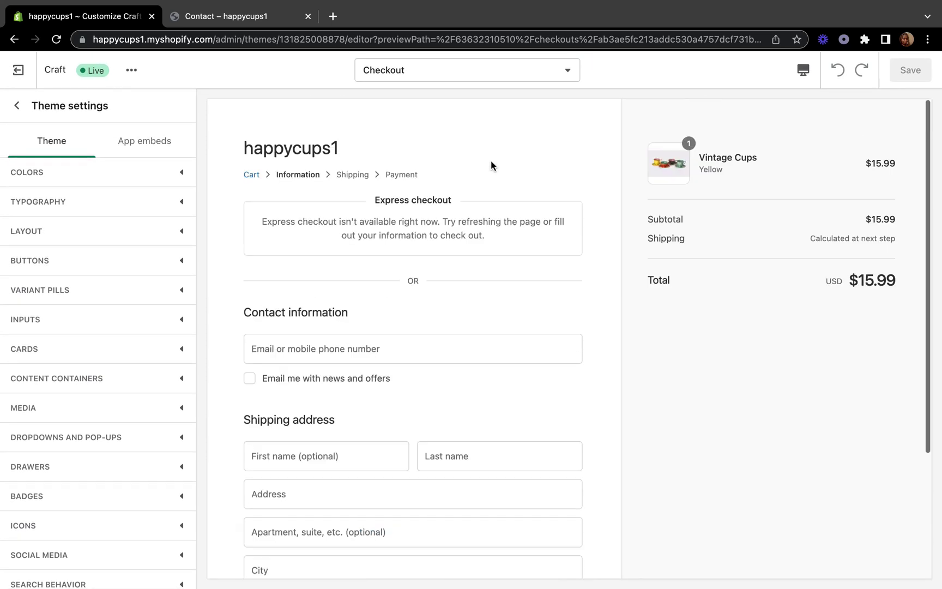
{"action": "left_click", "coordinate": [106, 177]}
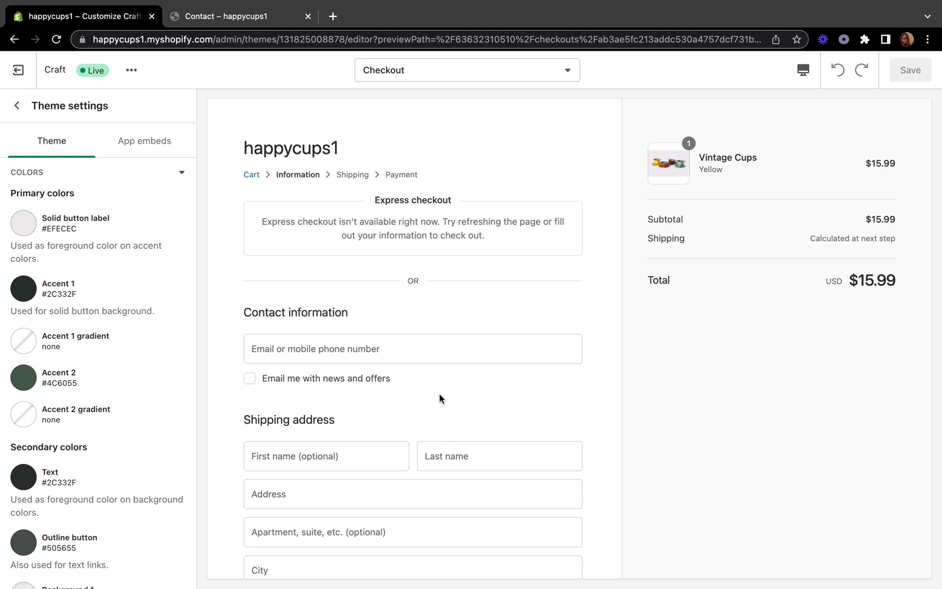
{"action": "scroll", "coordinate": [439, 395], "scroll_direction": "down", "scroll_amount": 3}
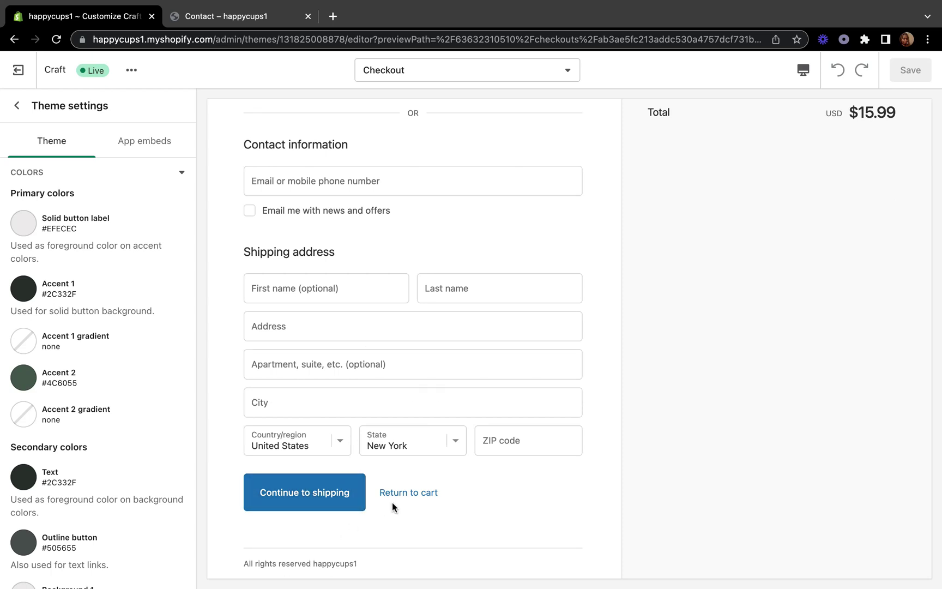
Check the button styling on the storefront's Contact page, Asia Cup collection and Flower cups product page.
{"action": "left_click", "coordinate": [223, 17]}
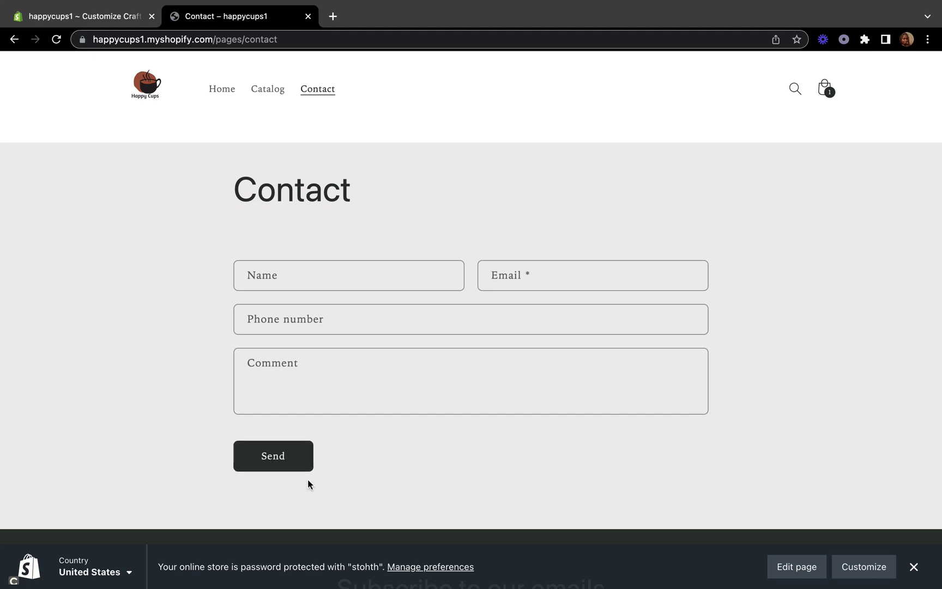
{"action": "left_click", "coordinate": [211, 92]}
{"action": "left_click", "coordinate": [275, 391]}
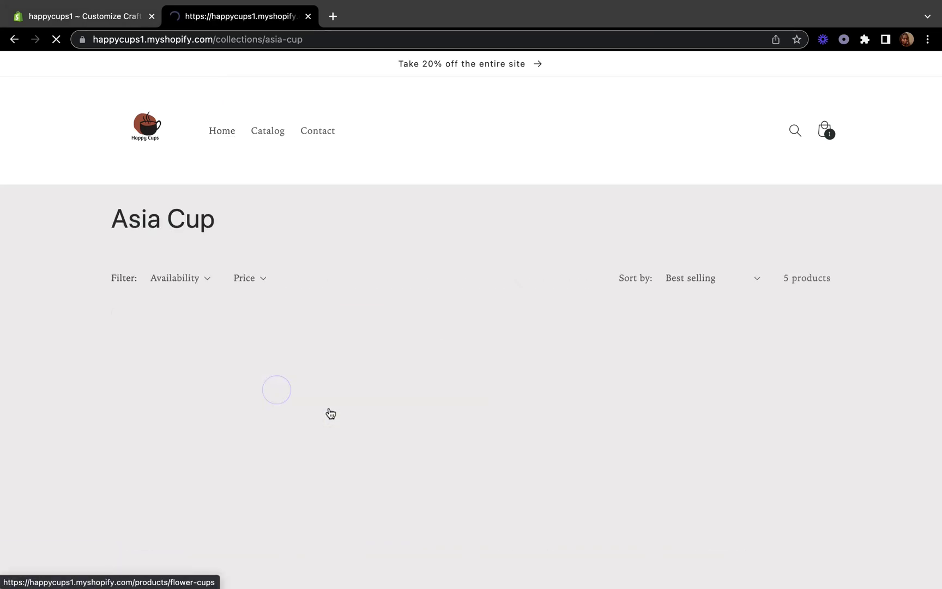
{"action": "scroll", "coordinate": [329, 413], "scroll_direction": "down", "scroll_amount": 2}
{"action": "scroll", "coordinate": [329, 413], "scroll_direction": "down", "scroll_amount": 1}
{"action": "left_click", "coordinate": [377, 305]}
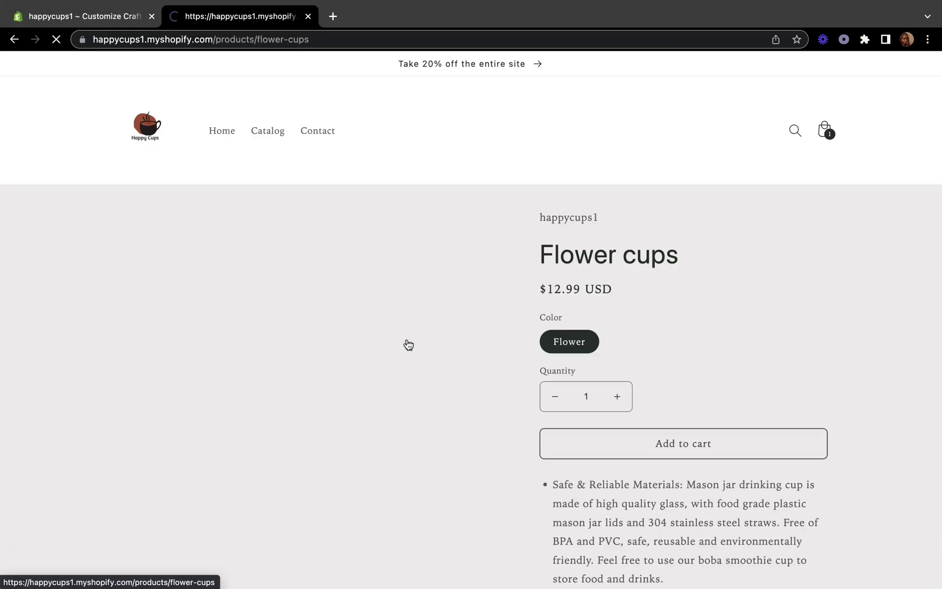
{"action": "scroll", "coordinate": [491, 376], "scroll_direction": "down", "scroll_amount": 3}
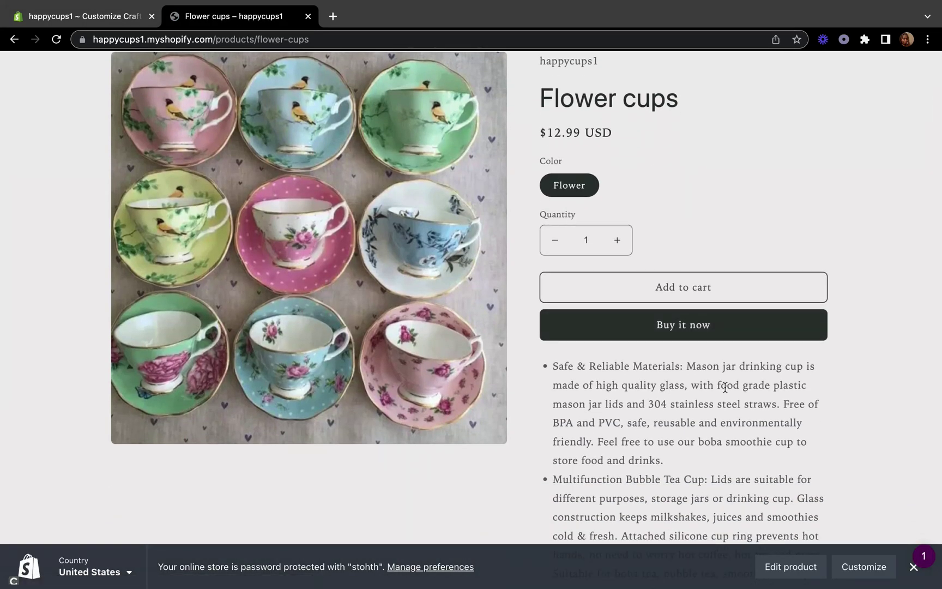
Return to the theme editor and set the checkout Accents color to #2C332F.
{"action": "left_click", "coordinate": [123, 20]}
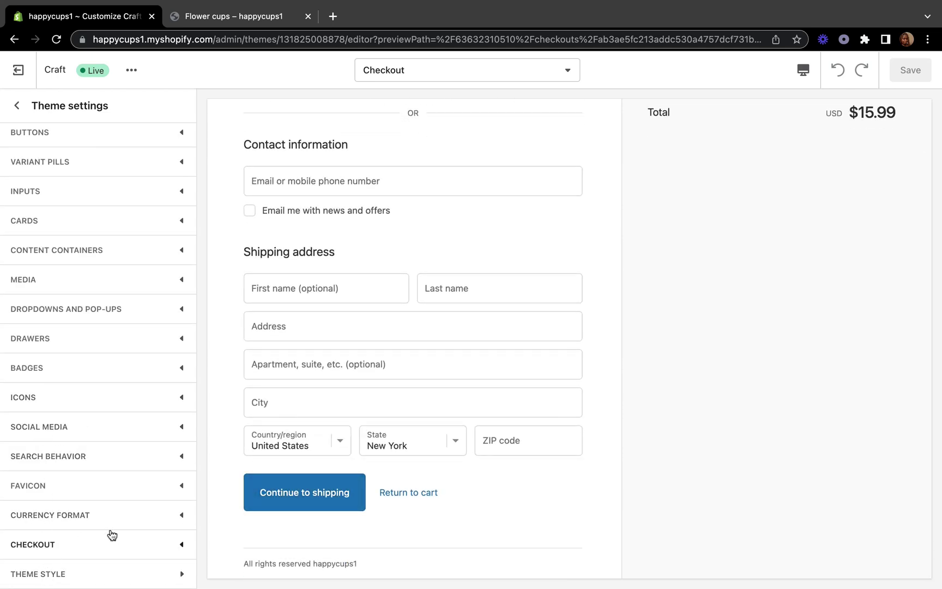
{"action": "left_click", "coordinate": [127, 546]}
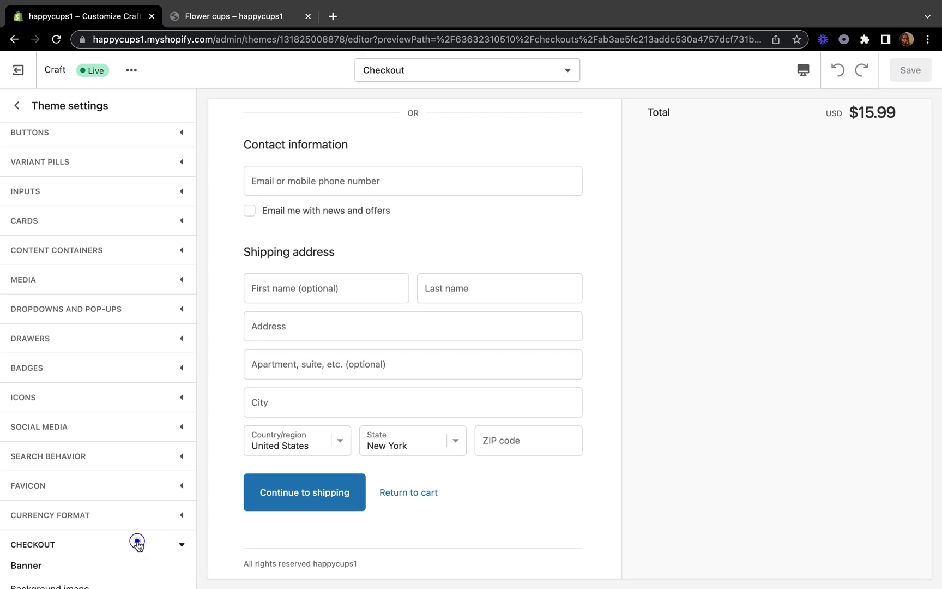
{"action": "scroll", "coordinate": [116, 510], "scroll_direction": "down", "scroll_amount": 8}
{"action": "scroll", "coordinate": [116, 510], "scroll_direction": "down", "scroll_amount": 6}
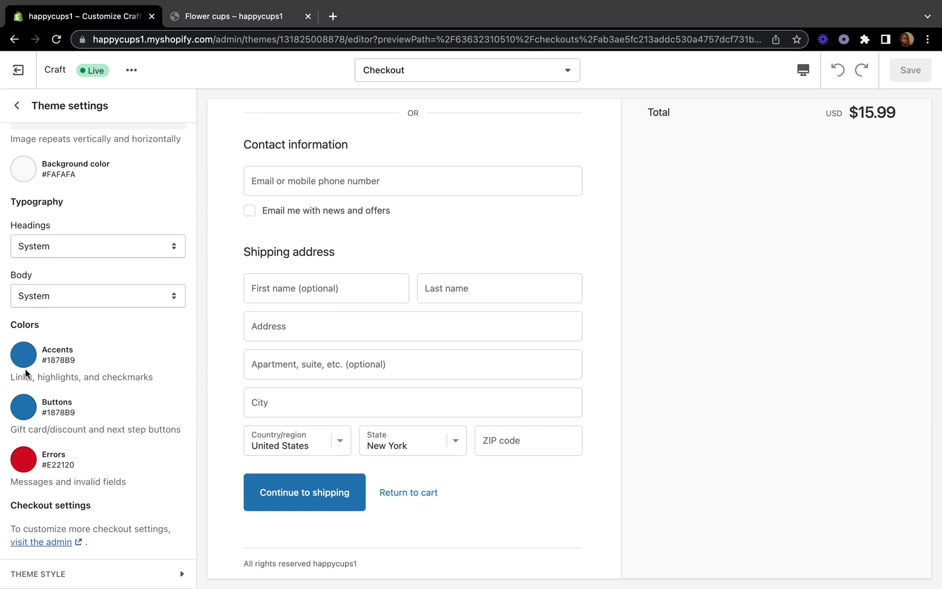
{"action": "left_click", "coordinate": [23, 357]}
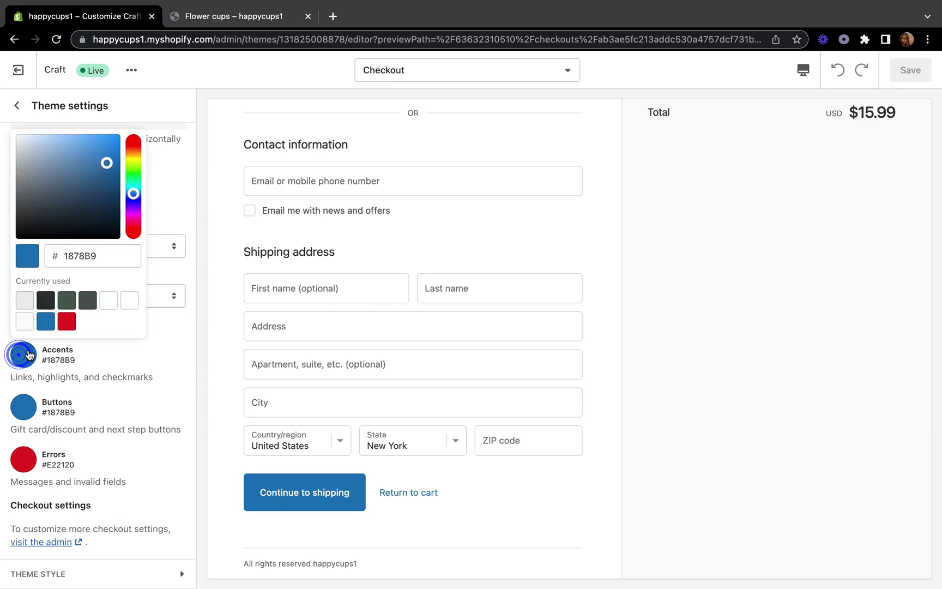
{"action": "left_click", "coordinate": [46, 300]}
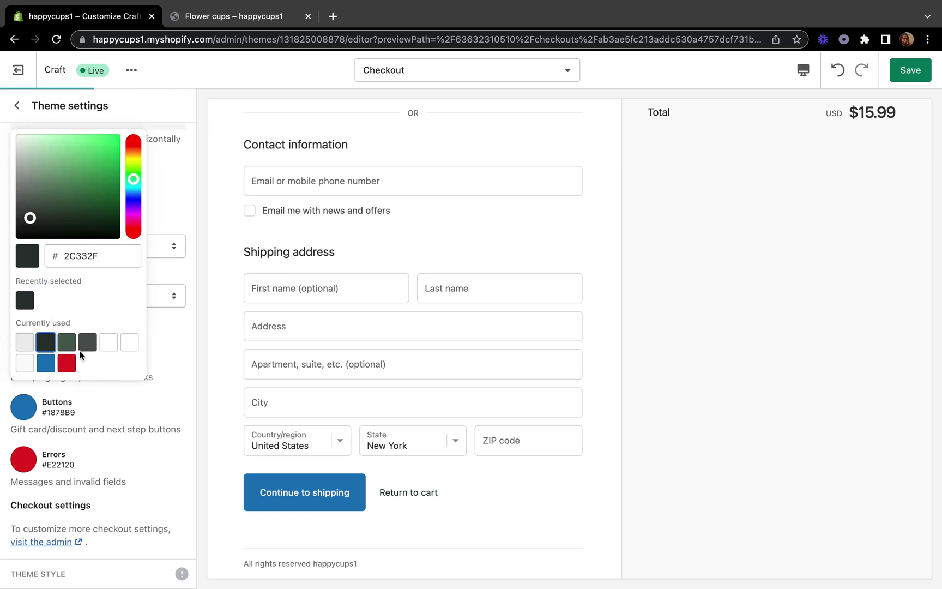
Set the checkout Buttons color to #2C332F to match the accents.
{"action": "left_click", "coordinate": [24, 408]}
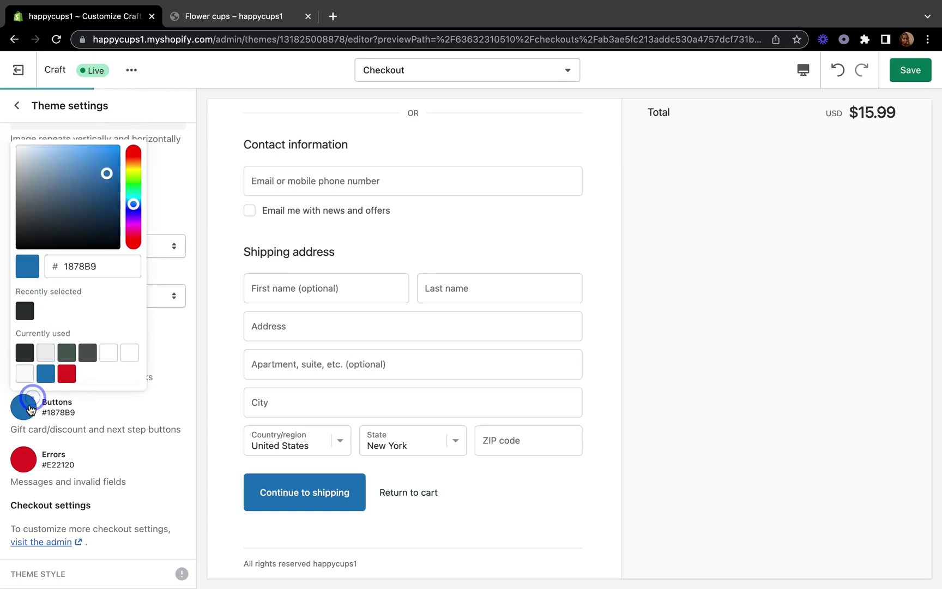
{"action": "left_click", "coordinate": [24, 408]}
{"action": "left_click", "coordinate": [26, 357]}
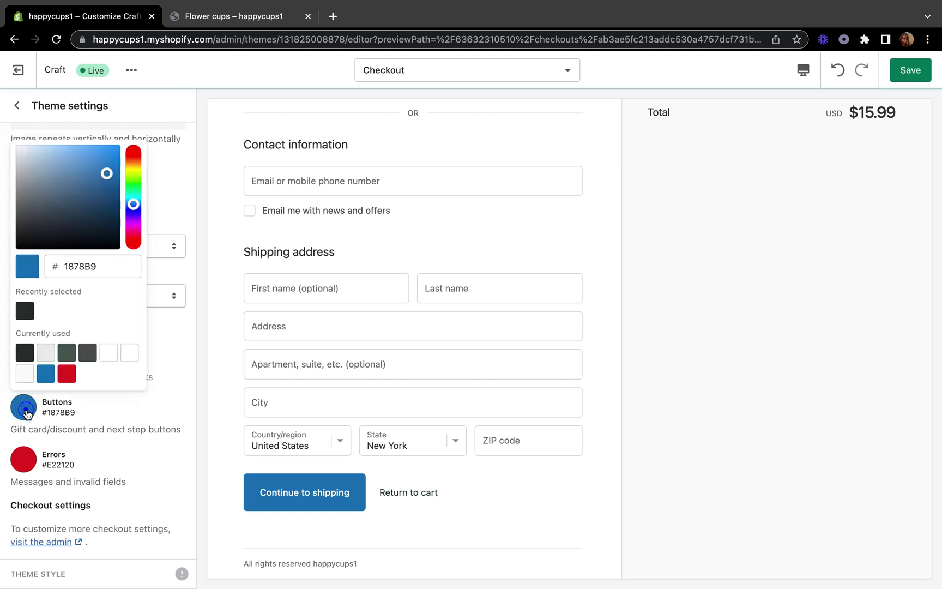
{"action": "left_click", "coordinate": [26, 356]}
{"action": "left_click", "coordinate": [112, 408]}
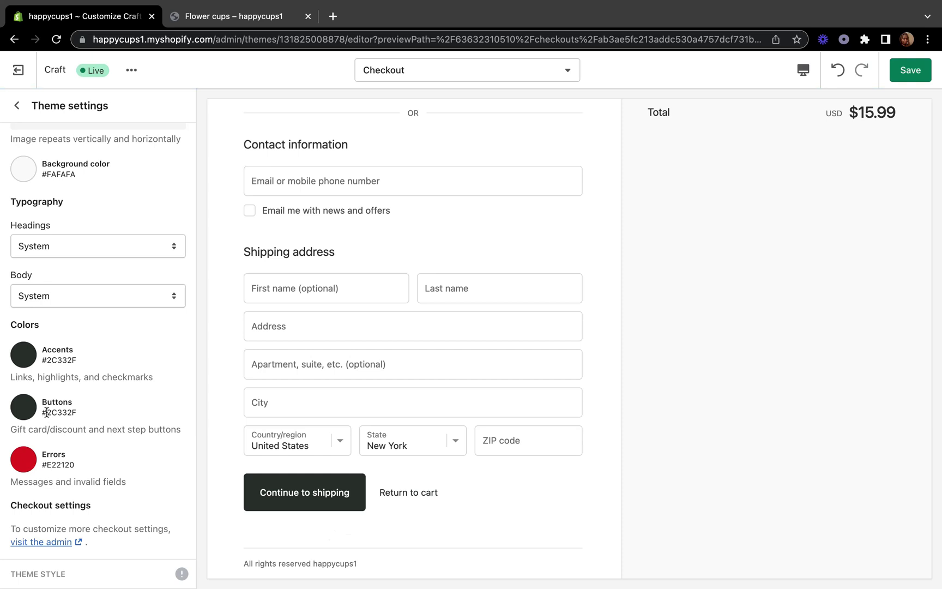
{"action": "scroll", "coordinate": [53, 468], "scroll_direction": "up", "scroll_amount": 15}
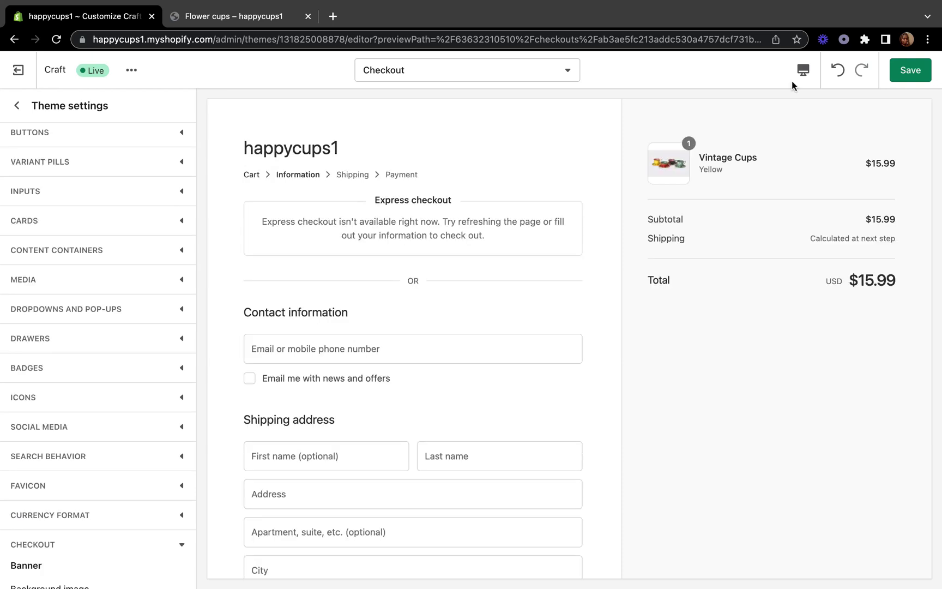
Save the theme changes, leave the theme settings and check the checkout preview down to its Continue to shipping button.
{"action": "left_click", "coordinate": [909, 69]}
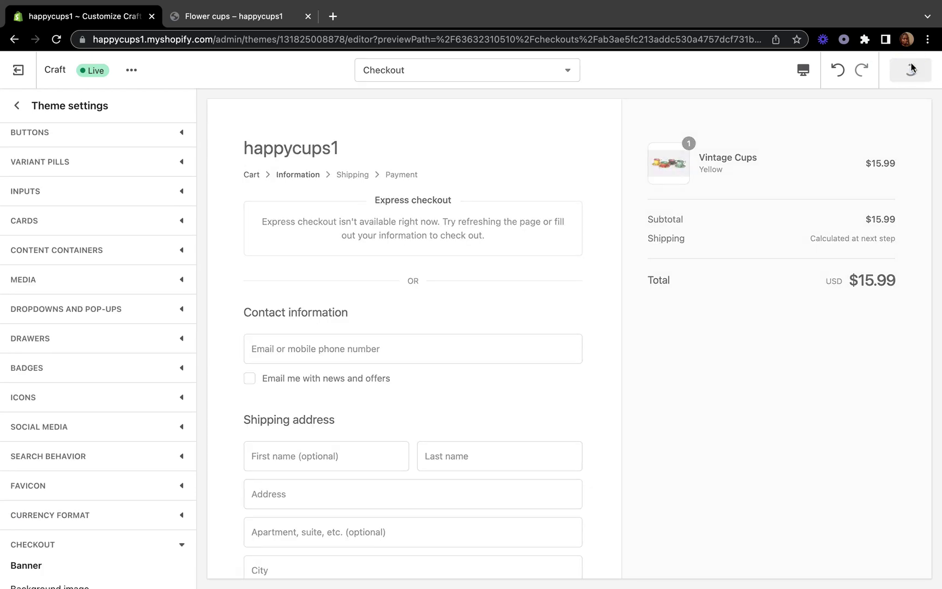
{"action": "left_click", "coordinate": [16, 105]}
{"action": "scroll", "coordinate": [452, 259], "scroll_direction": "down", "scroll_amount": 3}
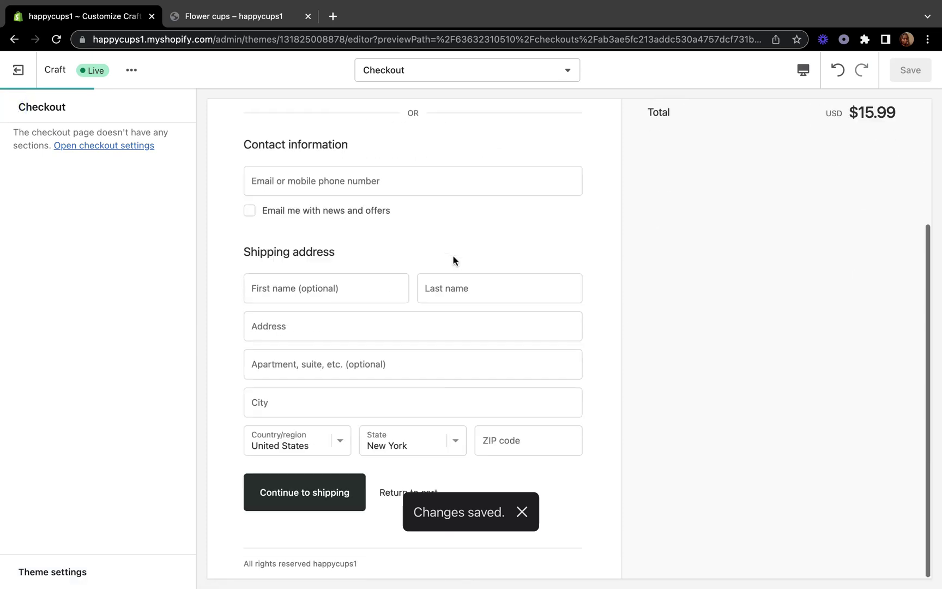
Reopen the theme settings and review the checkout options for the banner, logo and main content area.
{"action": "left_click", "coordinate": [53, 572]}
{"action": "scroll", "coordinate": [156, 431], "scroll_direction": "down", "scroll_amount": 5}
{"action": "scroll", "coordinate": [157, 431], "scroll_direction": "down", "scroll_amount": 6}
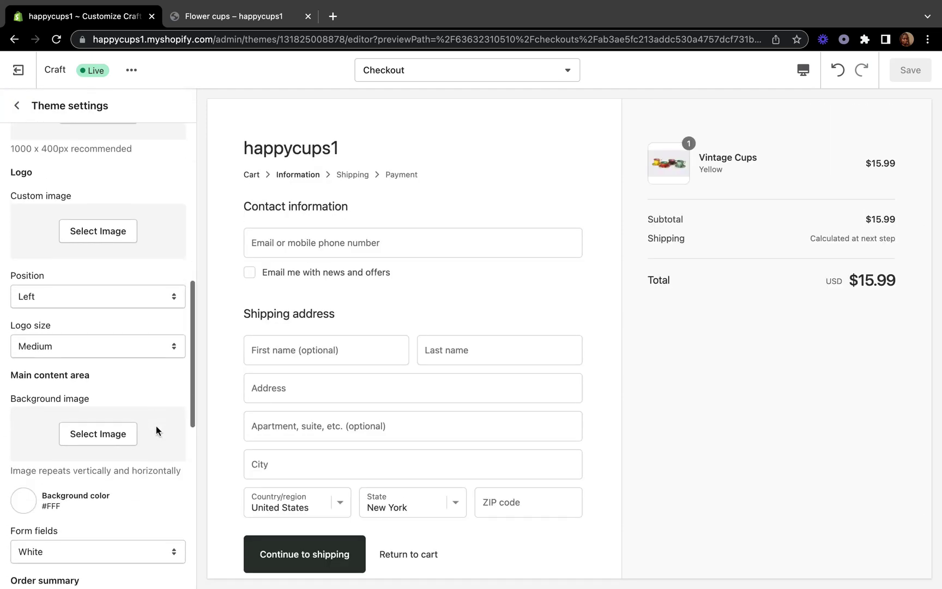
{"action": "scroll", "coordinate": [156, 426], "scroll_direction": "up", "scroll_amount": 5}
{"action": "scroll", "coordinate": [156, 428], "scroll_direction": "down", "scroll_amount": 10}
{"action": "scroll", "coordinate": [157, 429], "scroll_direction": "up", "scroll_amount": 5}
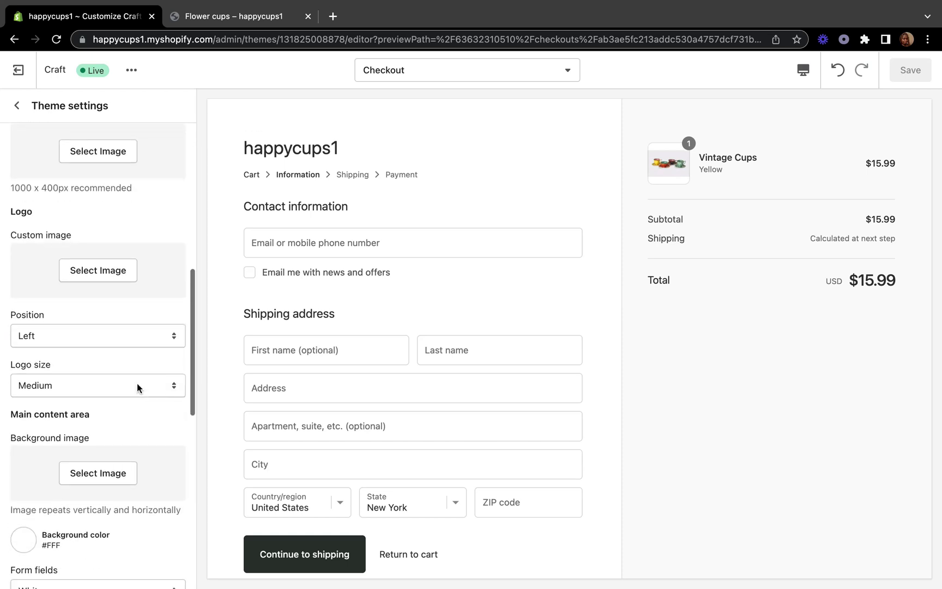
{"action": "scroll", "coordinate": [120, 218], "scroll_direction": "up", "scroll_amount": 2}
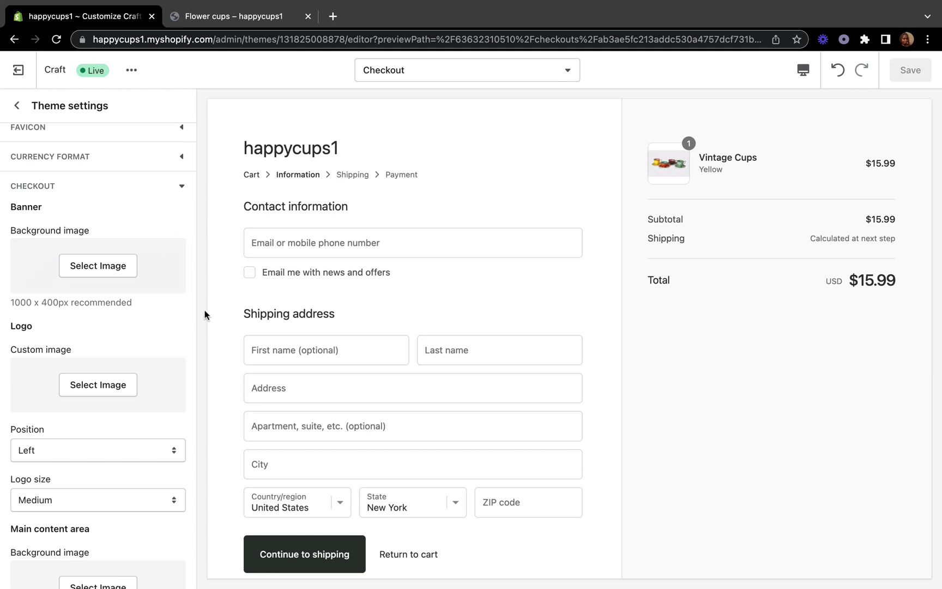
{"action": "scroll", "coordinate": [101, 405], "scroll_direction": "down", "scroll_amount": 3}
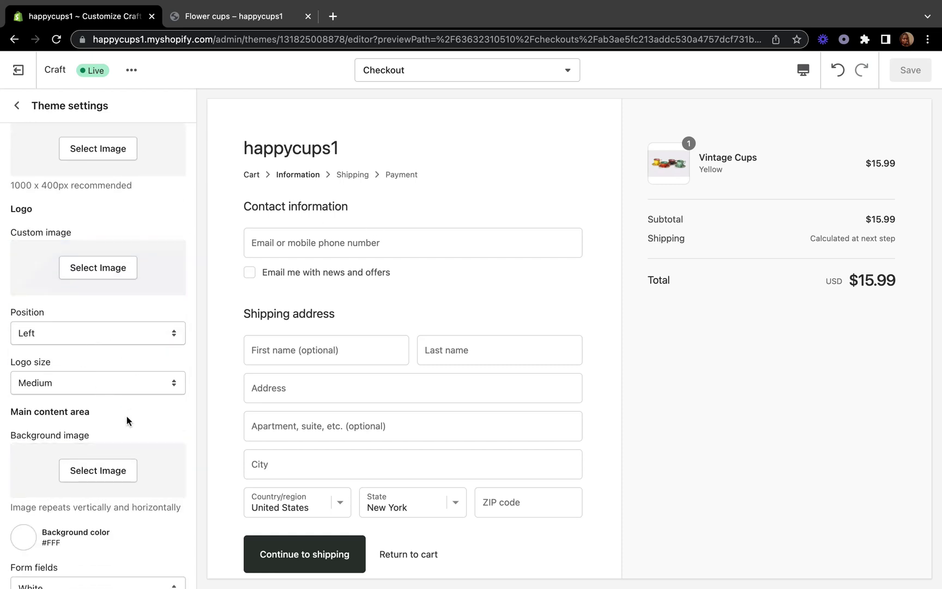
{"action": "scroll", "coordinate": [123, 432], "scroll_direction": "up", "scroll_amount": 4}
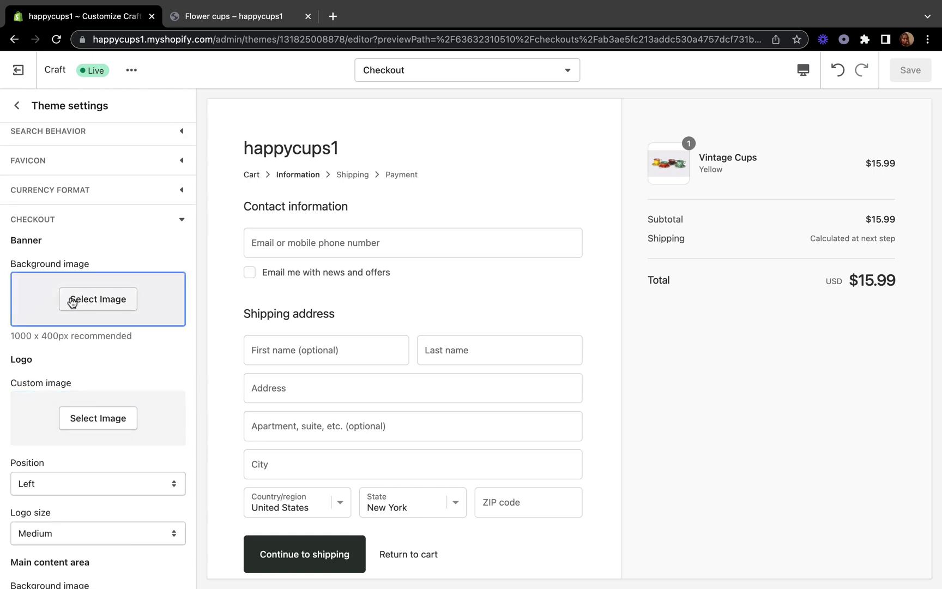
Set the checkout banner's background image to the library photo of the four colored teacups.
{"action": "left_click", "coordinate": [73, 303]}
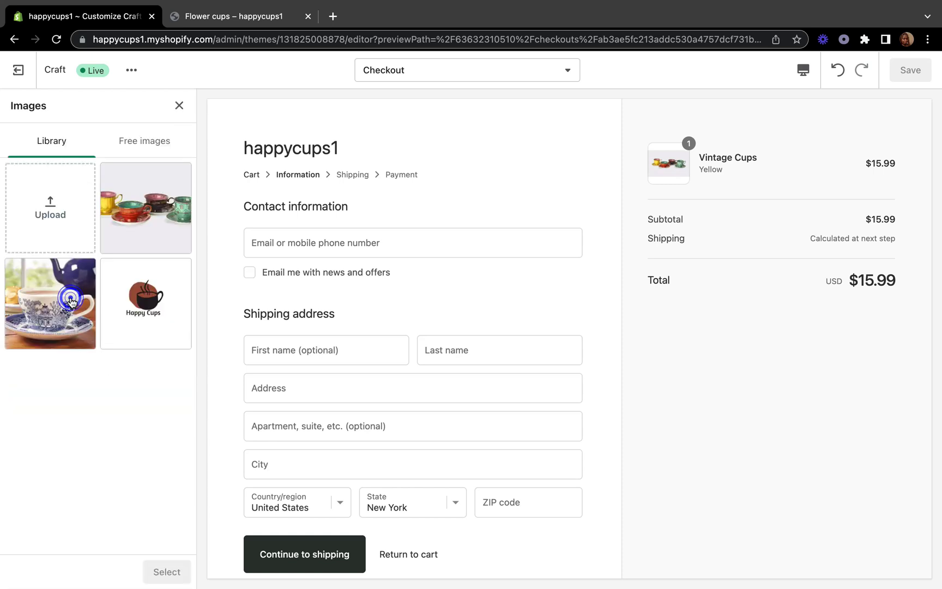
{"action": "left_click", "coordinate": [137, 230]}
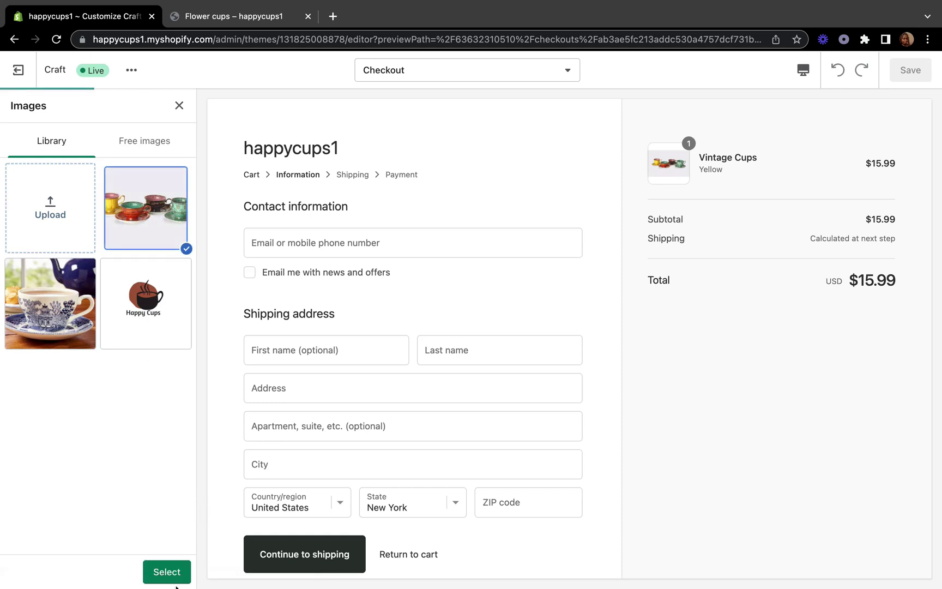
{"action": "left_click", "coordinate": [166, 571]}
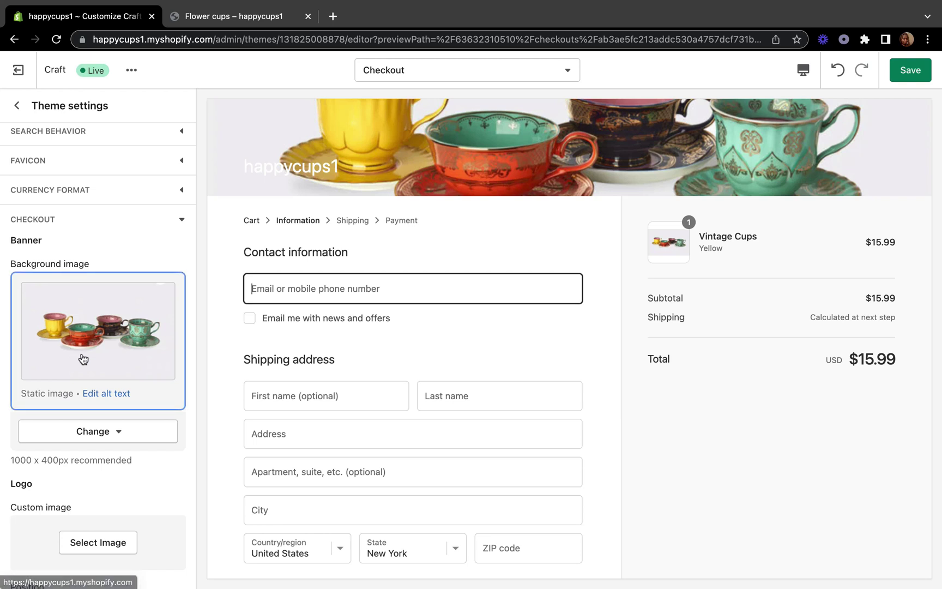
Set the checkout logo's custom image to the Happy Cups logo from the library.
{"action": "scroll", "coordinate": [117, 393], "scroll_direction": "down", "scroll_amount": 3}
{"action": "left_click", "coordinate": [85, 462]}
{"action": "left_click", "coordinate": [172, 295]}
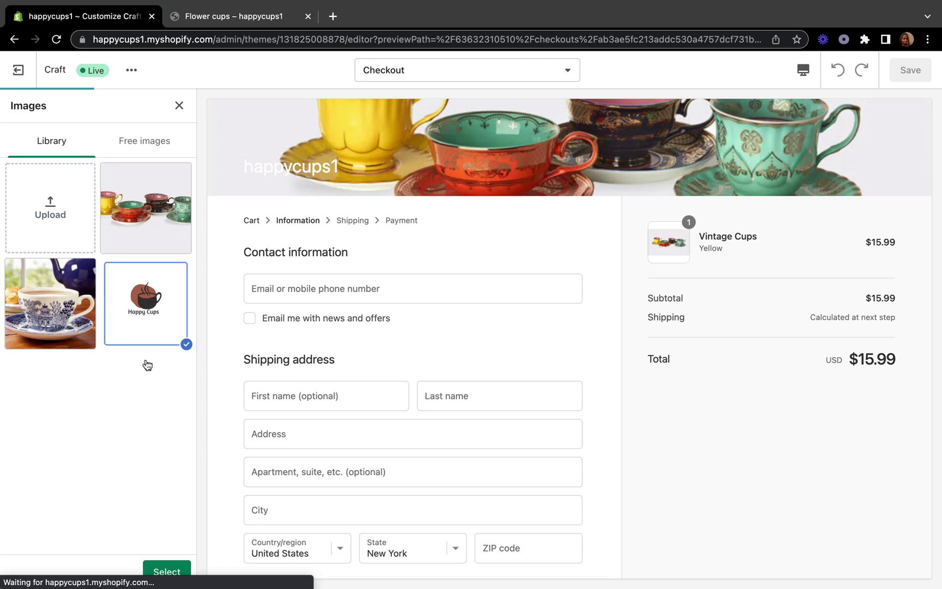
{"action": "left_click", "coordinate": [164, 571]}
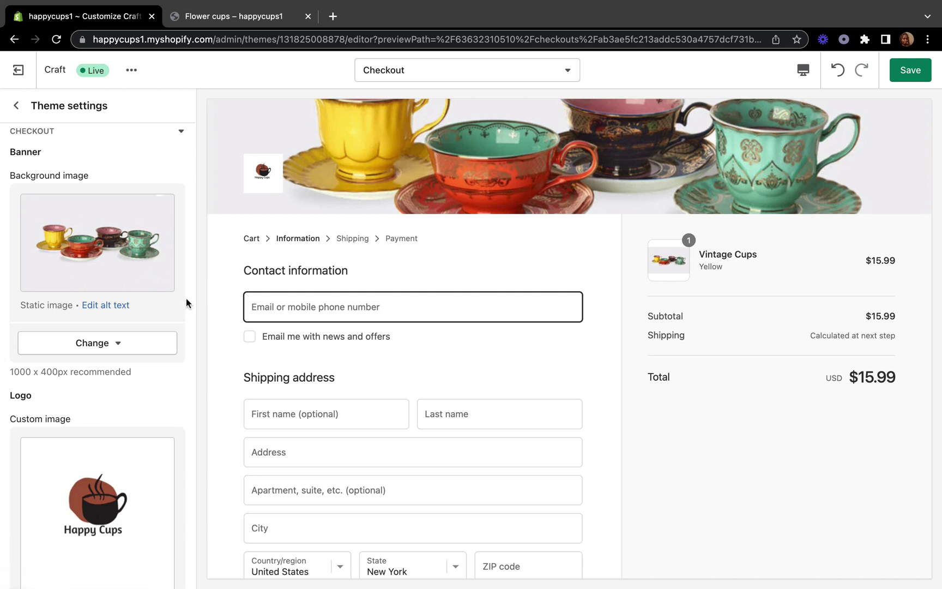
Remove the teacup background image from the checkout banner.
{"action": "left_click", "coordinate": [107, 341]}
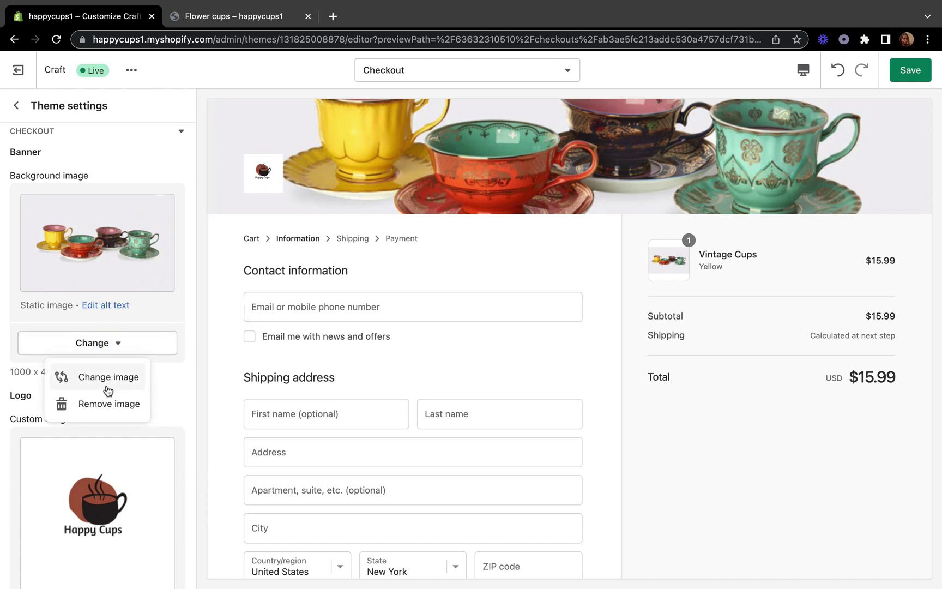
{"action": "left_click", "coordinate": [103, 406]}
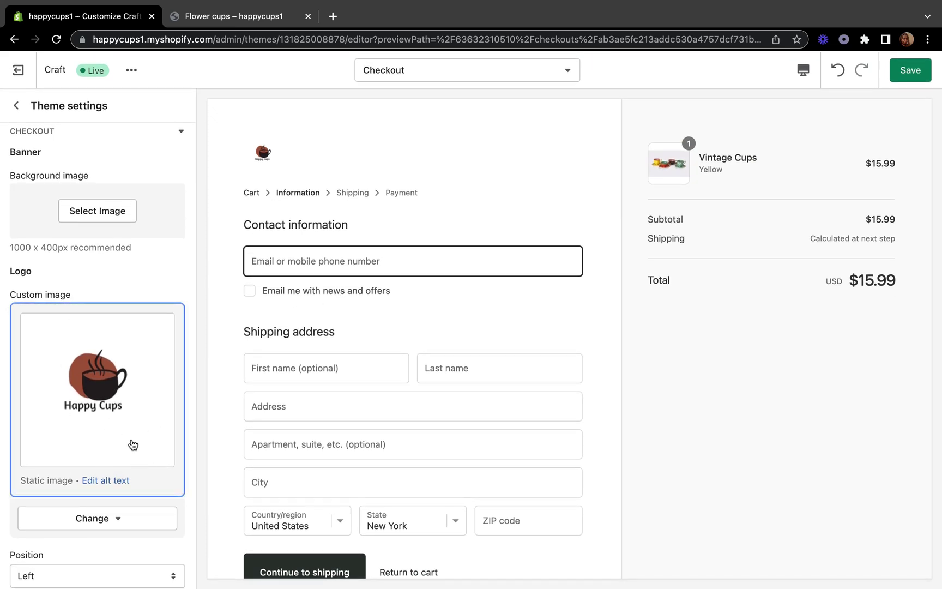
{"action": "scroll", "coordinate": [130, 442], "scroll_direction": "down", "scroll_amount": 7}
{"action": "scroll", "coordinate": [130, 439], "scroll_direction": "up", "scroll_amount": 3}
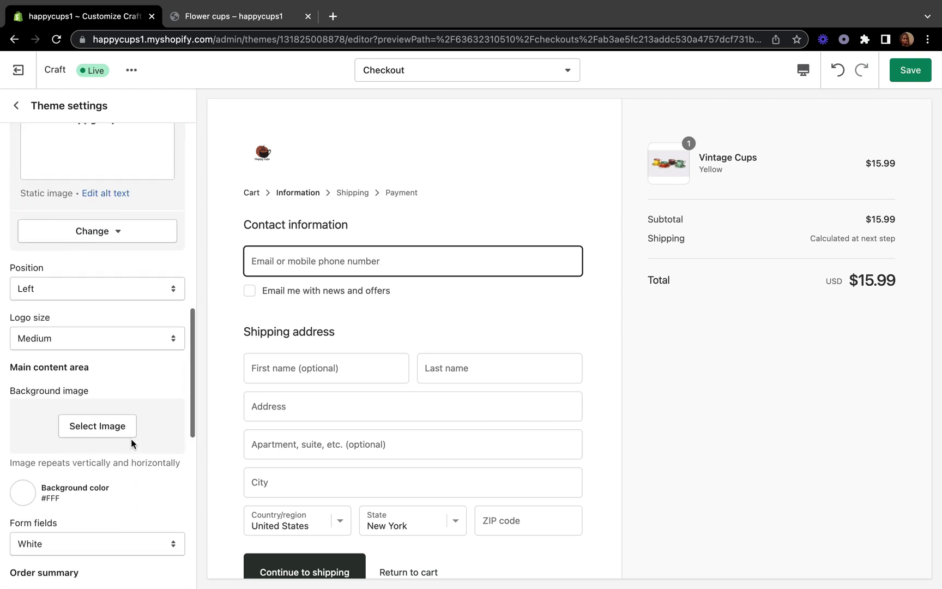
{"action": "scroll", "coordinate": [131, 439], "scroll_direction": "up", "scroll_amount": 4}
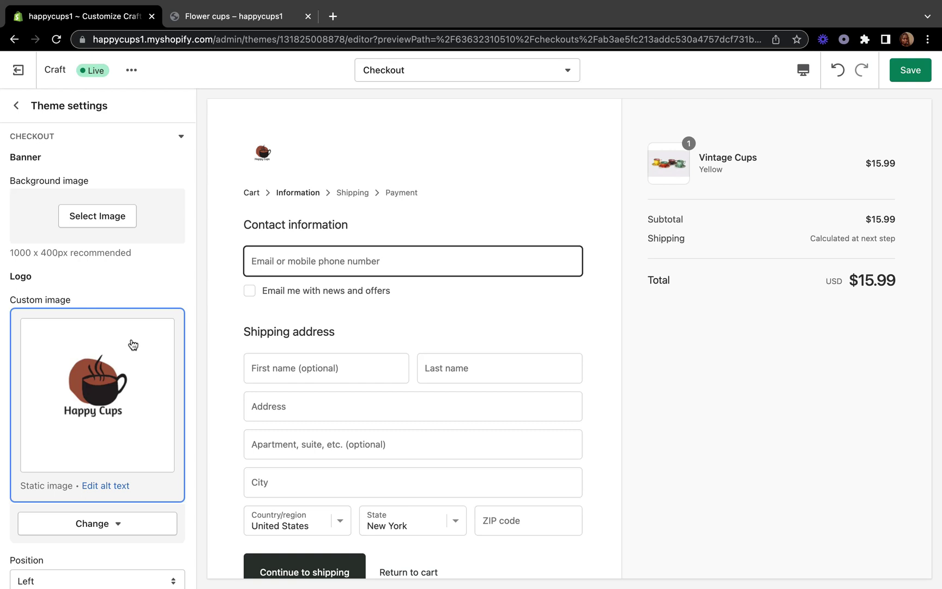
View the options for changing or removing the checkout logo's custom image, leaving the image in place.
{"action": "scroll", "coordinate": [133, 345], "scroll_direction": "down", "scroll_amount": 5}
{"action": "left_click", "coordinate": [115, 307]}
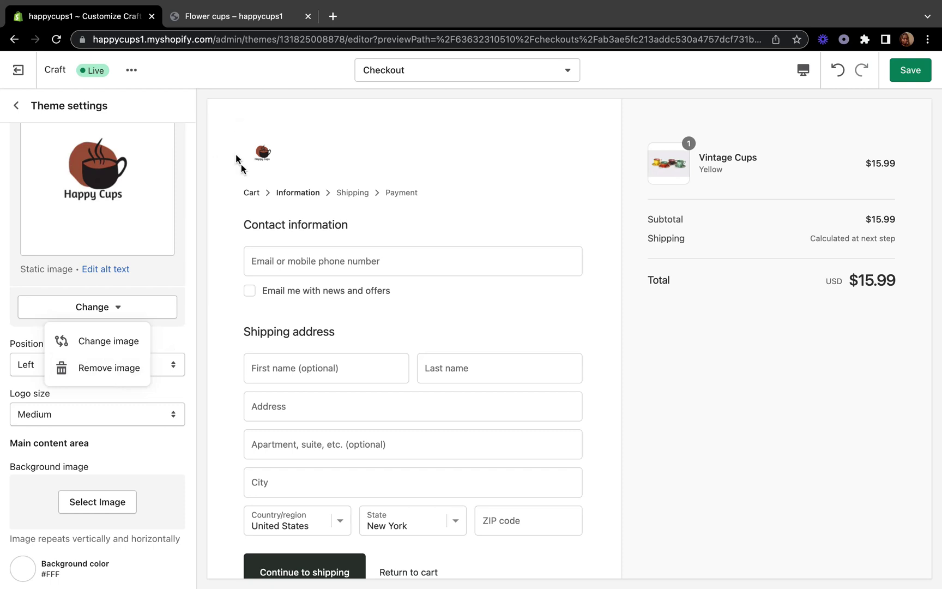
{"action": "left_click", "coordinate": [186, 327]}
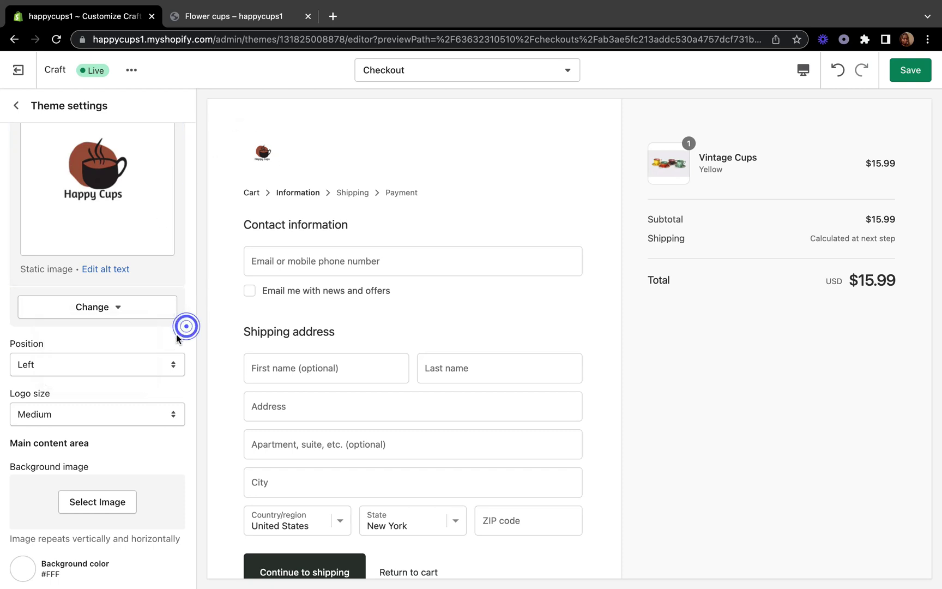
Set the checkout logo's position to Center.
{"action": "scroll", "coordinate": [168, 391], "scroll_direction": "down", "scroll_amount": 2}
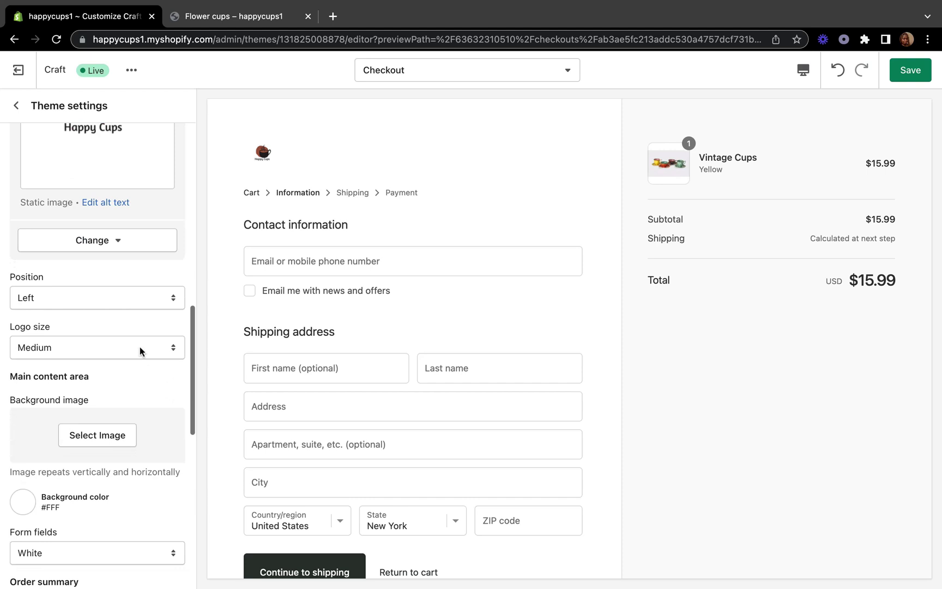
{"action": "left_click", "coordinate": [170, 300]}
{"action": "left_click", "coordinate": [119, 316]}
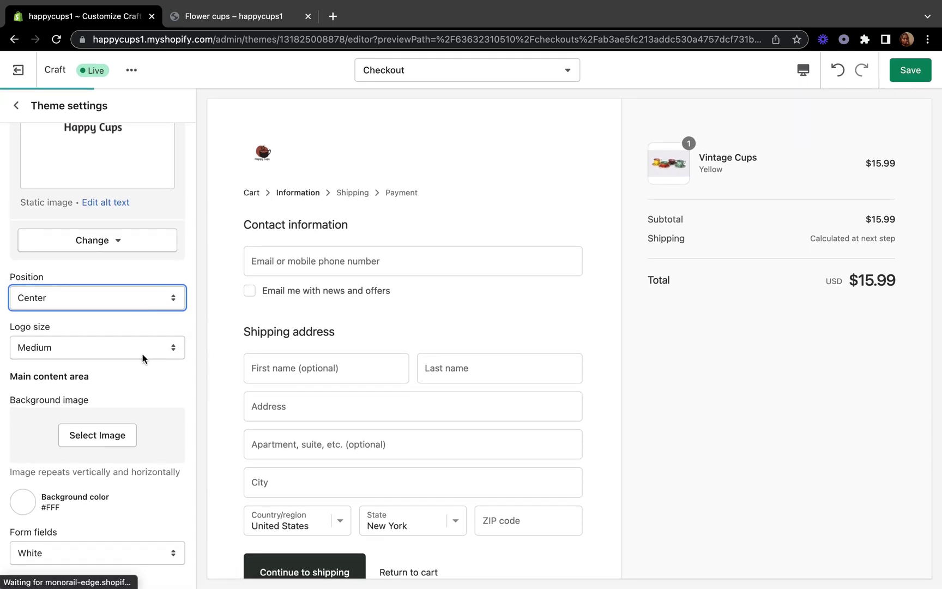
{"action": "scroll", "coordinate": [142, 354], "scroll_direction": "down", "scroll_amount": 2}
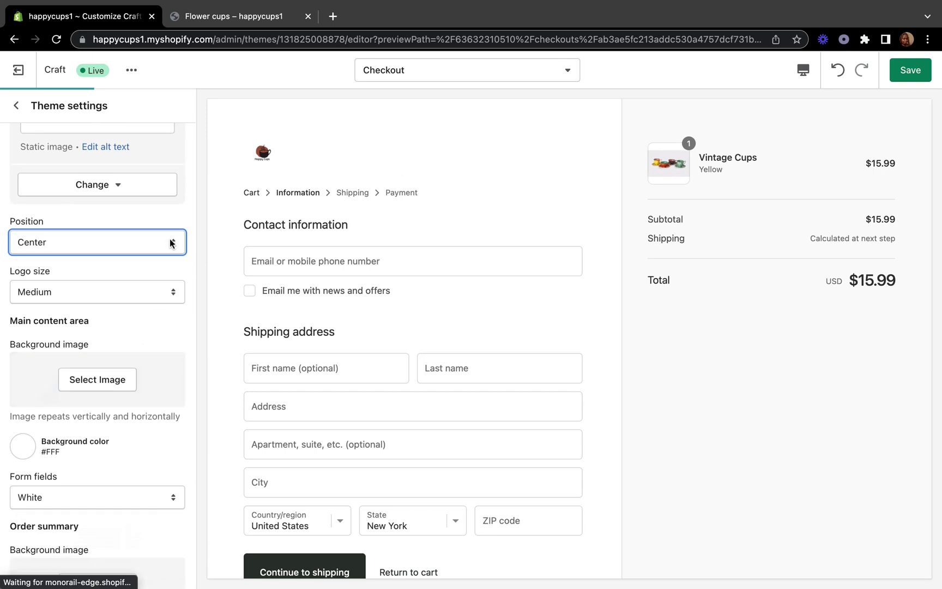
{"action": "left_click", "coordinate": [170, 243]}
{"action": "left_click", "coordinate": [130, 271]}
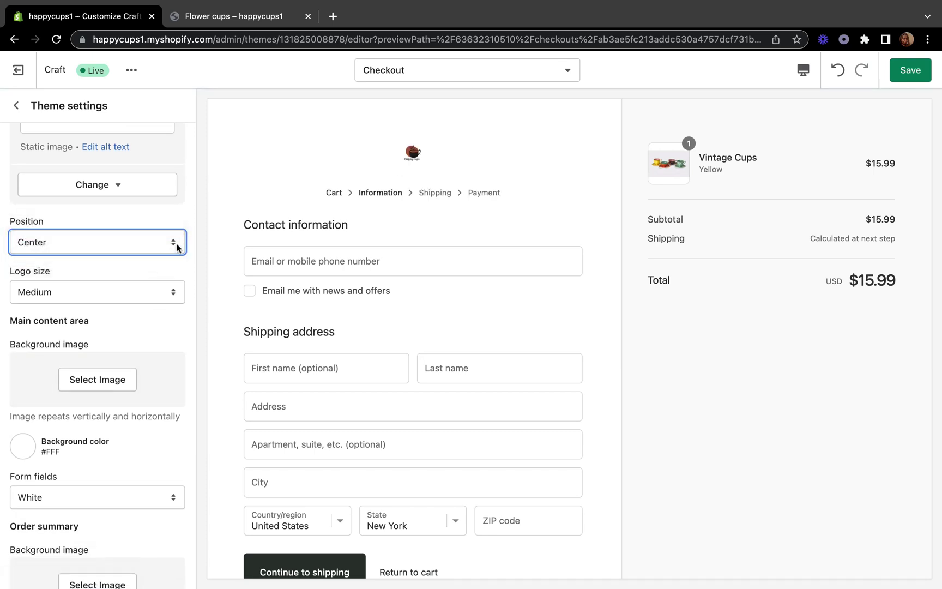
Set the checkout logo's position to Right.
{"action": "left_click", "coordinate": [173, 249]}
{"action": "left_click", "coordinate": [147, 256]}
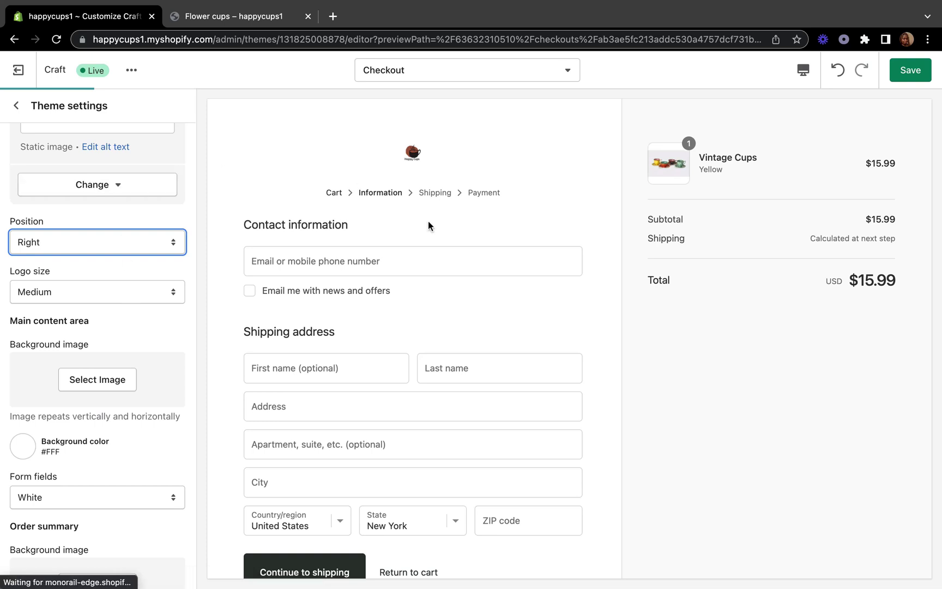
{"action": "left_click", "coordinate": [393, 202]}
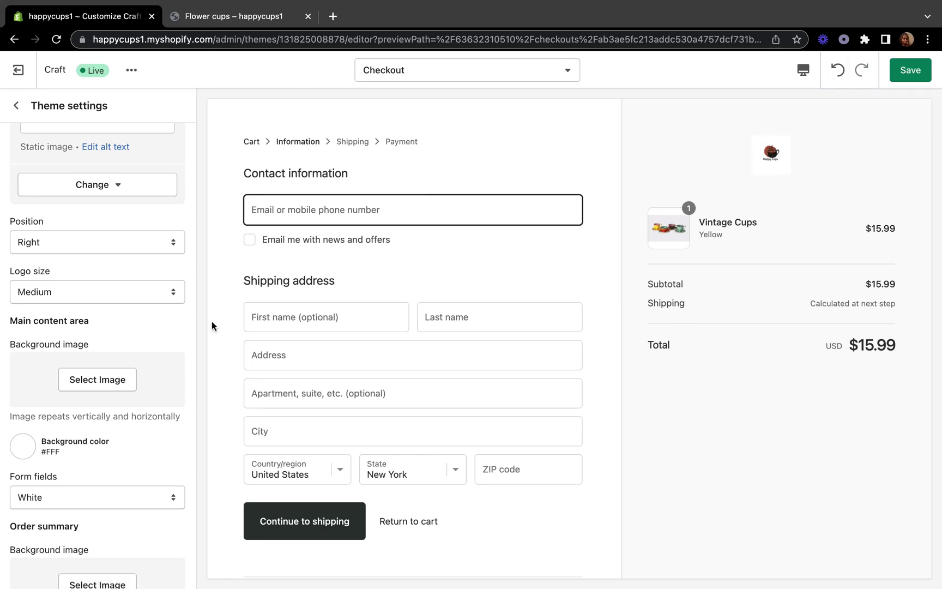
Set the checkout logo's position back to Left.
{"action": "left_click", "coordinate": [167, 242]}
{"action": "left_click", "coordinate": [80, 217]}
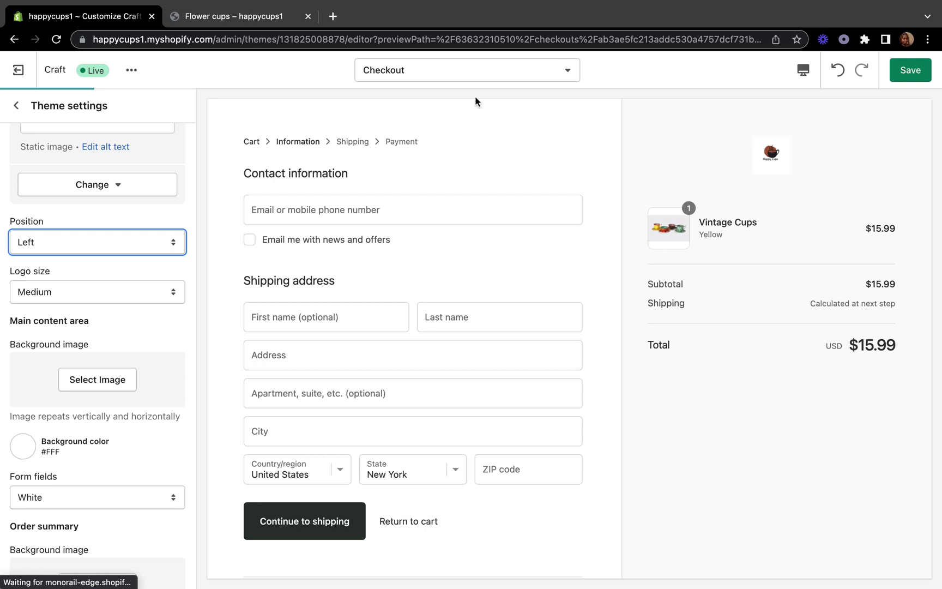
{"action": "scroll", "coordinate": [106, 252], "scroll_direction": "up", "scroll_amount": 7}
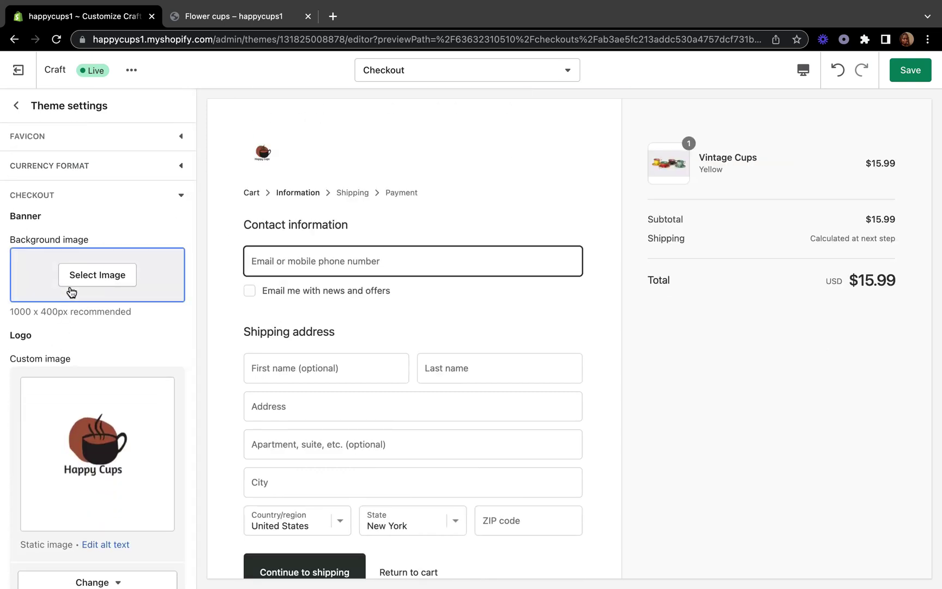
Set the checkout logo size to Large.
{"action": "scroll", "coordinate": [72, 292], "scroll_direction": "down", "scroll_amount": 3}
{"action": "scroll", "coordinate": [72, 292], "scroll_direction": "down", "scroll_amount": 3}
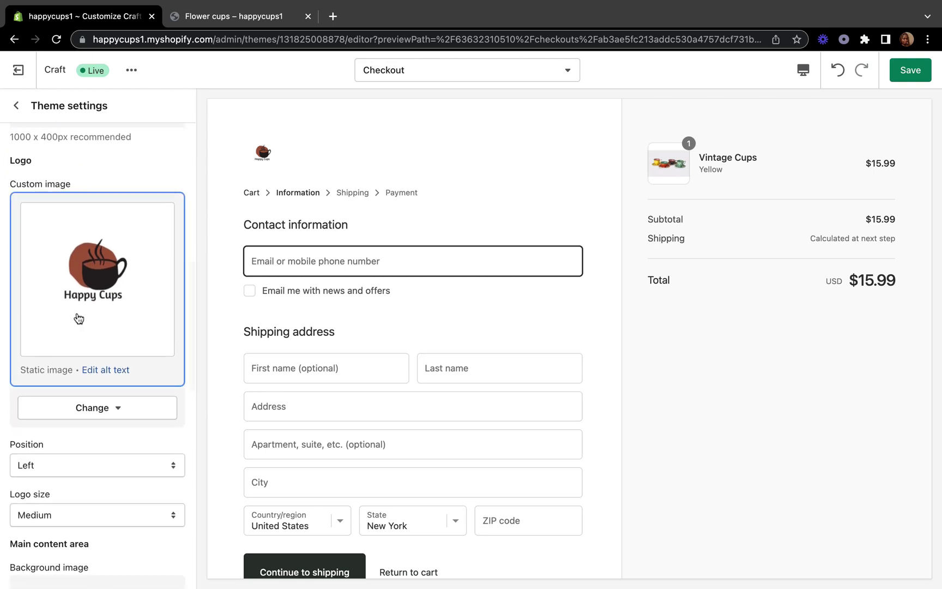
{"action": "scroll", "coordinate": [79, 318], "scroll_direction": "down", "scroll_amount": 7}
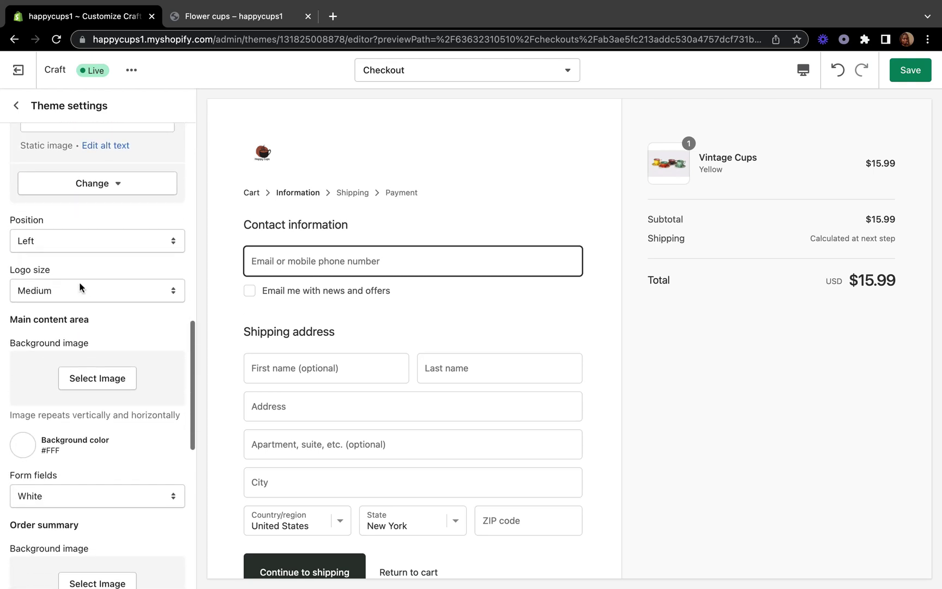
{"action": "left_click", "coordinate": [167, 290]}
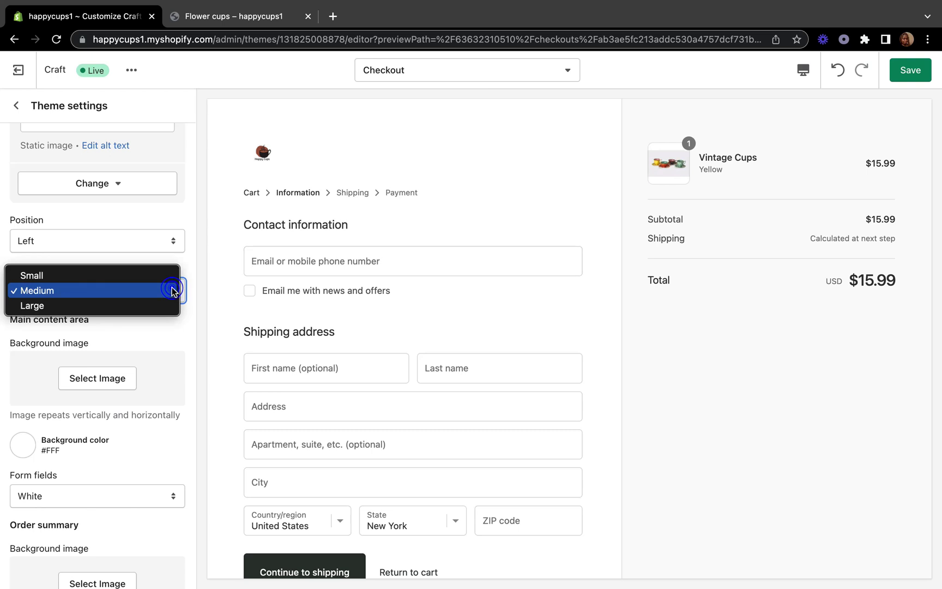
{"action": "left_click", "coordinate": [78, 304]}
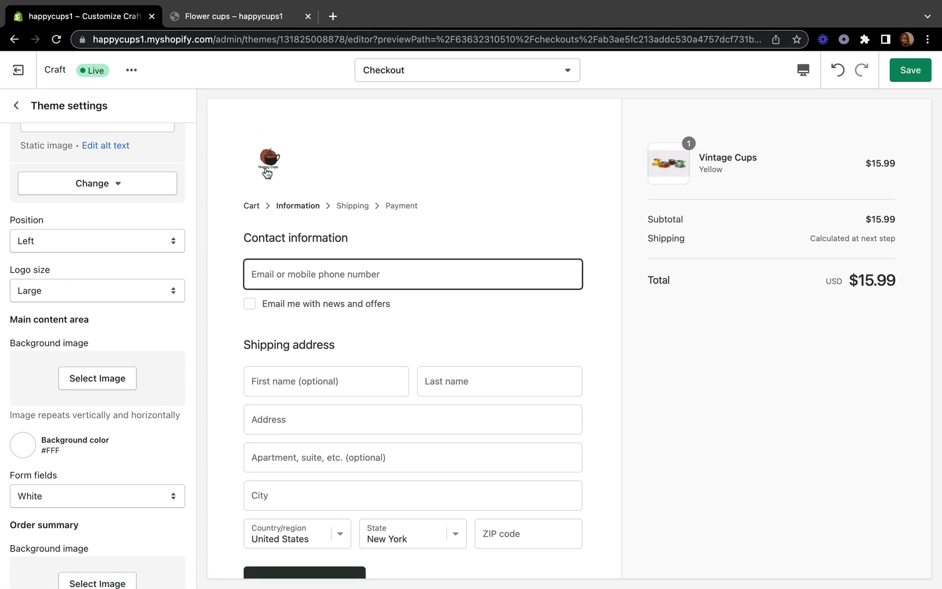
{"action": "left_click", "coordinate": [159, 296]}
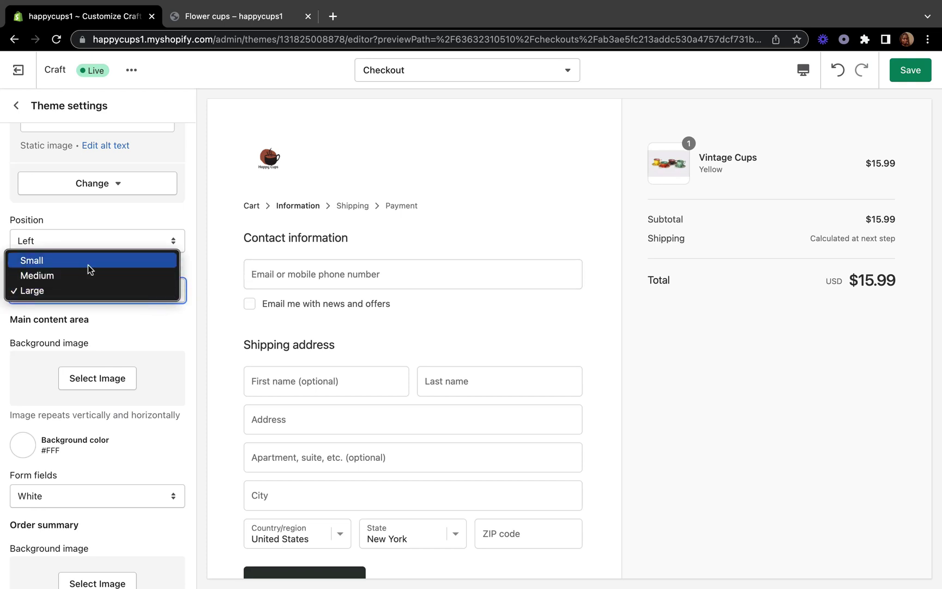
{"action": "left_click", "coordinate": [182, 321]}
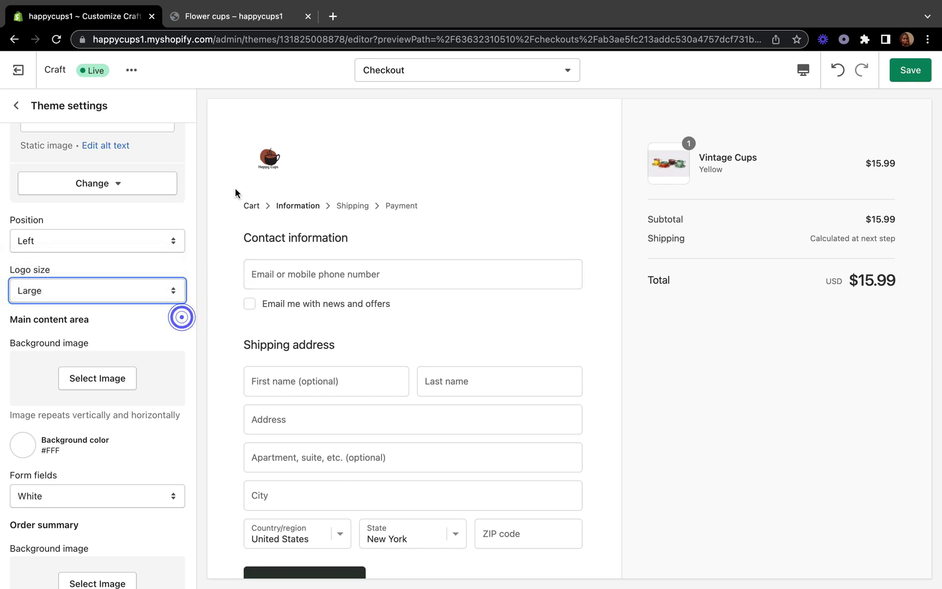
Set the checkout banner's background image to the library photo of the four colorful cups.
{"action": "scroll", "coordinate": [185, 245], "scroll_direction": "down", "scroll_amount": 3}
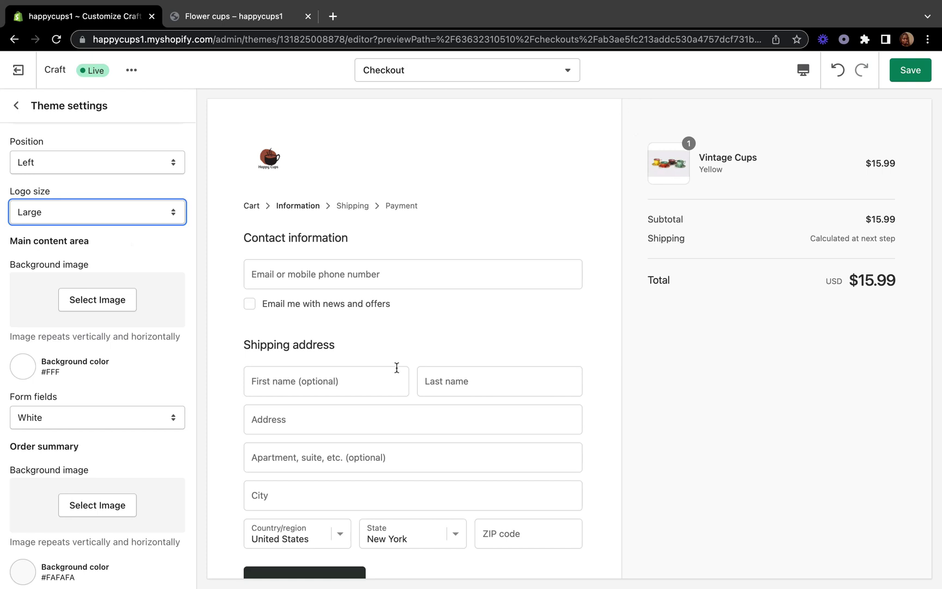
{"action": "scroll", "coordinate": [93, 248], "scroll_direction": "up", "scroll_amount": 5}
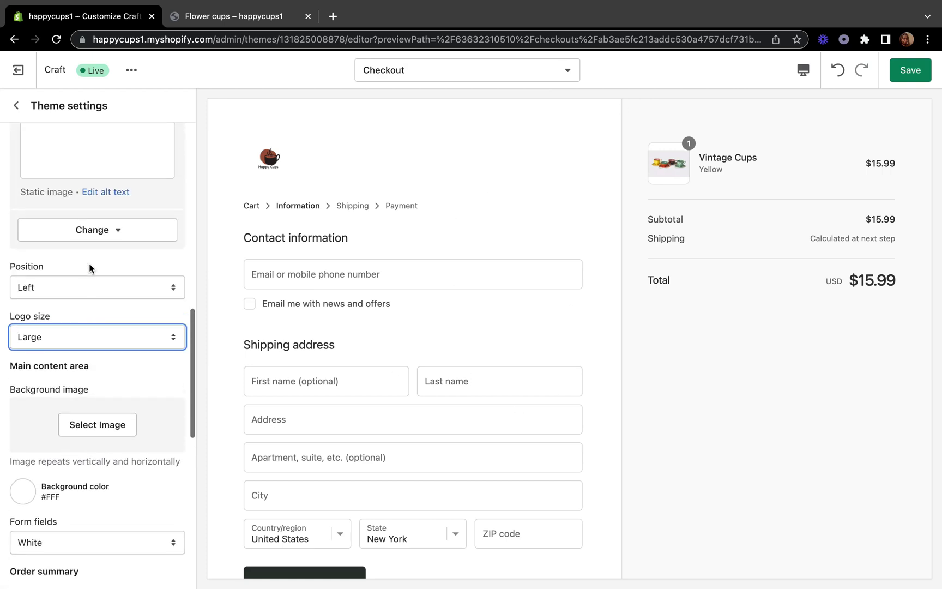
{"action": "scroll", "coordinate": [112, 272], "scroll_direction": "up", "scroll_amount": 3}
{"action": "left_click", "coordinate": [79, 154]}
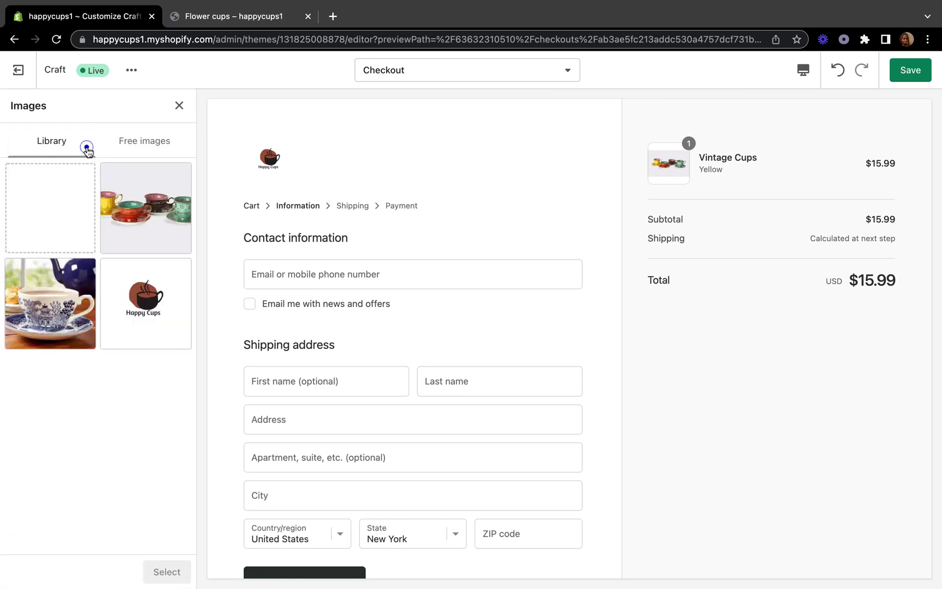
{"action": "left_click", "coordinate": [104, 245]}
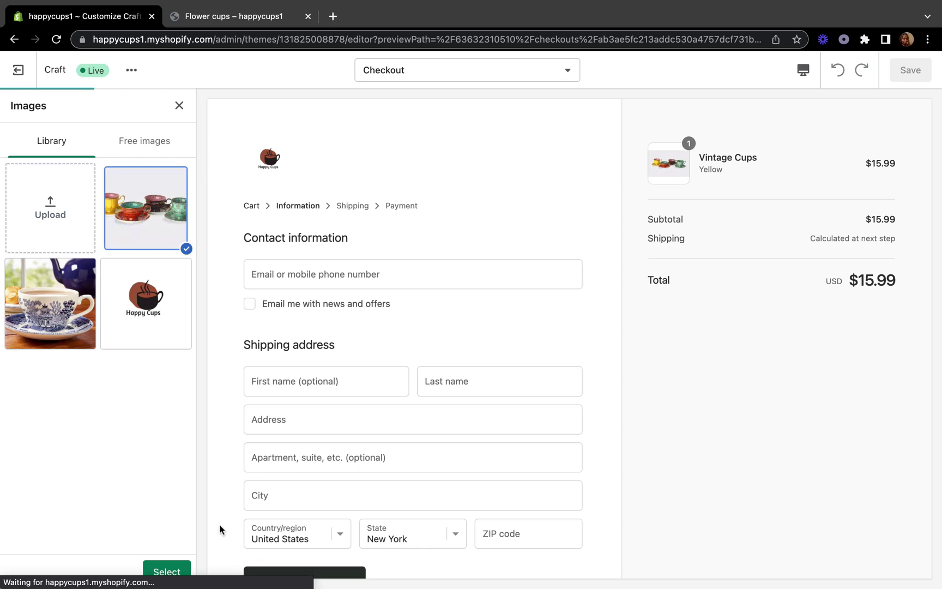
{"action": "left_click", "coordinate": [169, 570]}
{"action": "scroll", "coordinate": [193, 346], "scroll_direction": "up", "scroll_amount": 2}
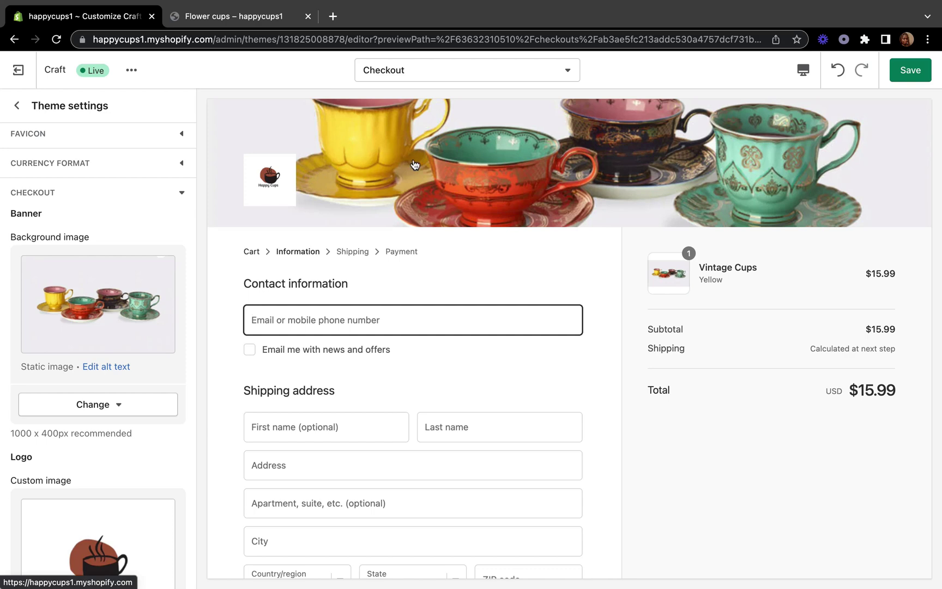
Preview the checkout banner in Mobile, Desktop and Fullscreen views, ending in Mobile view.
{"action": "left_click", "coordinate": [802, 70]}
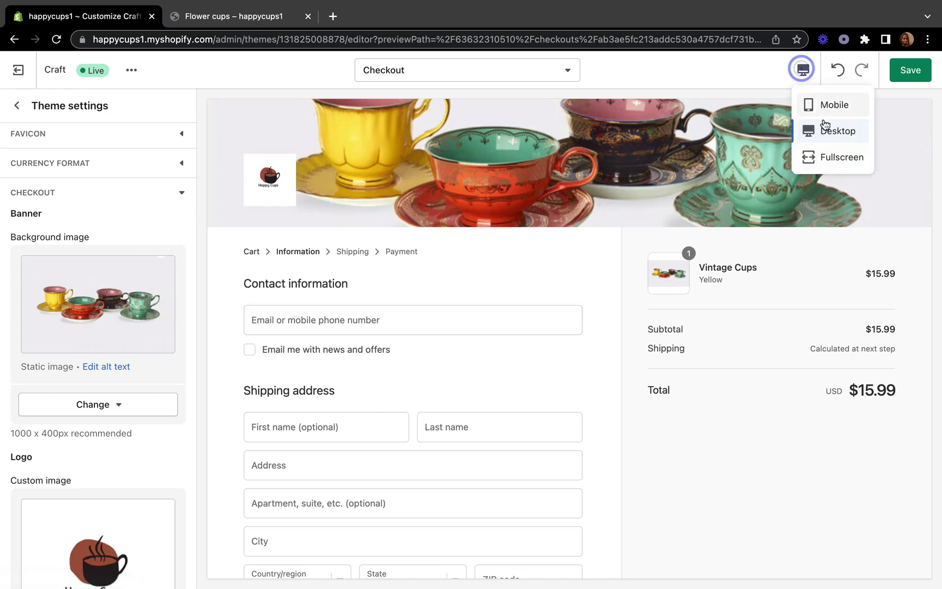
{"action": "left_click", "coordinate": [825, 105]}
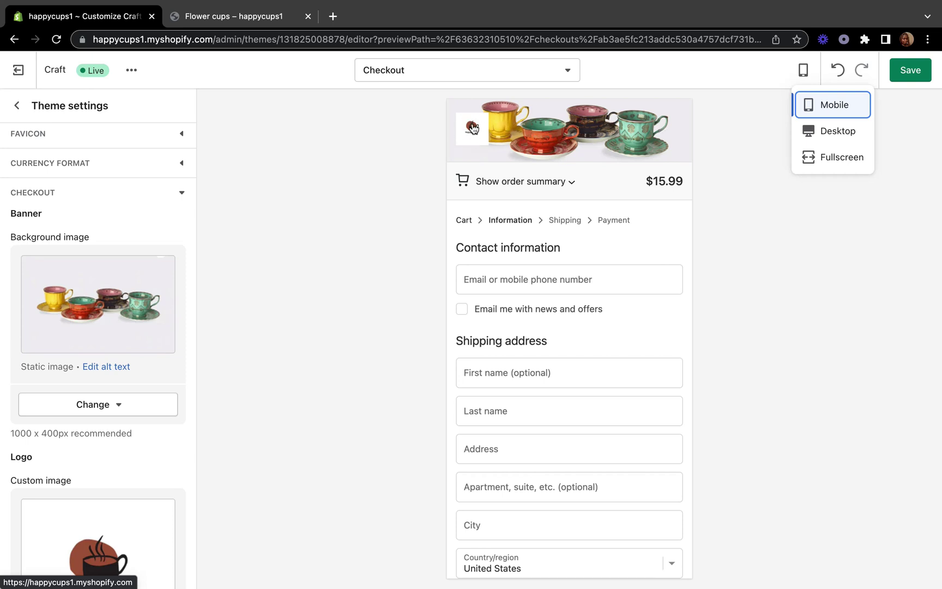
{"action": "left_click", "coordinate": [833, 129]}
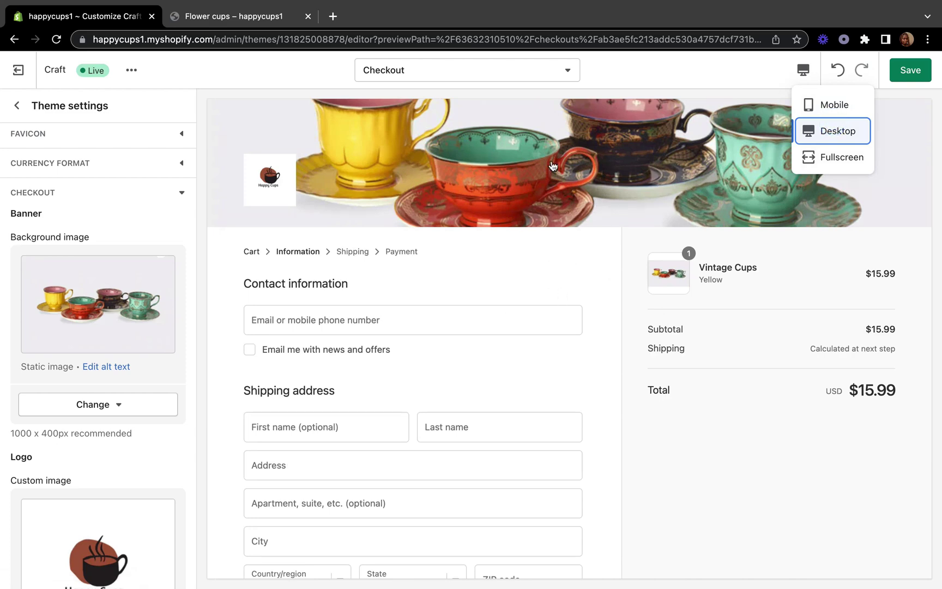
{"action": "left_click", "coordinate": [841, 157]}
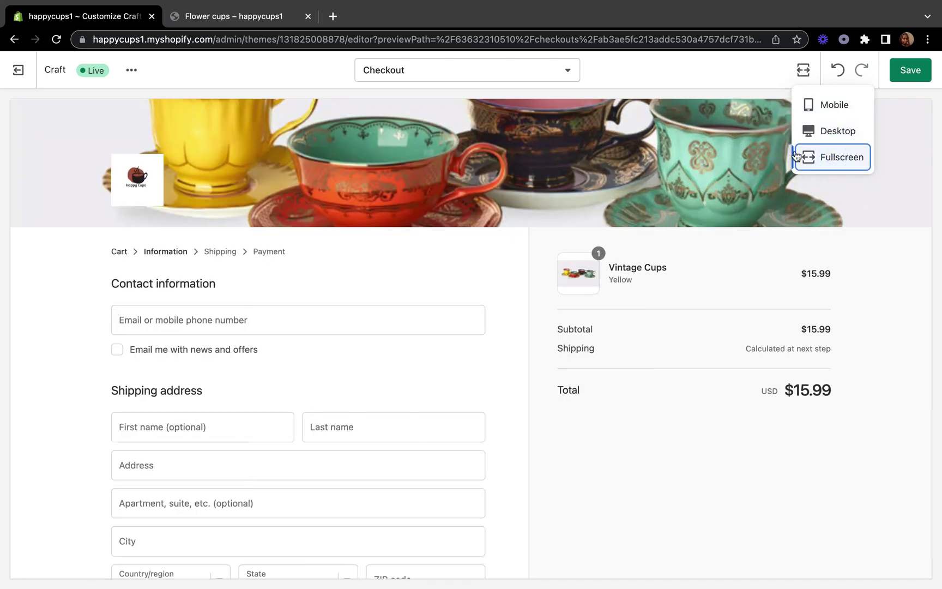
{"action": "left_click", "coordinate": [826, 102]}
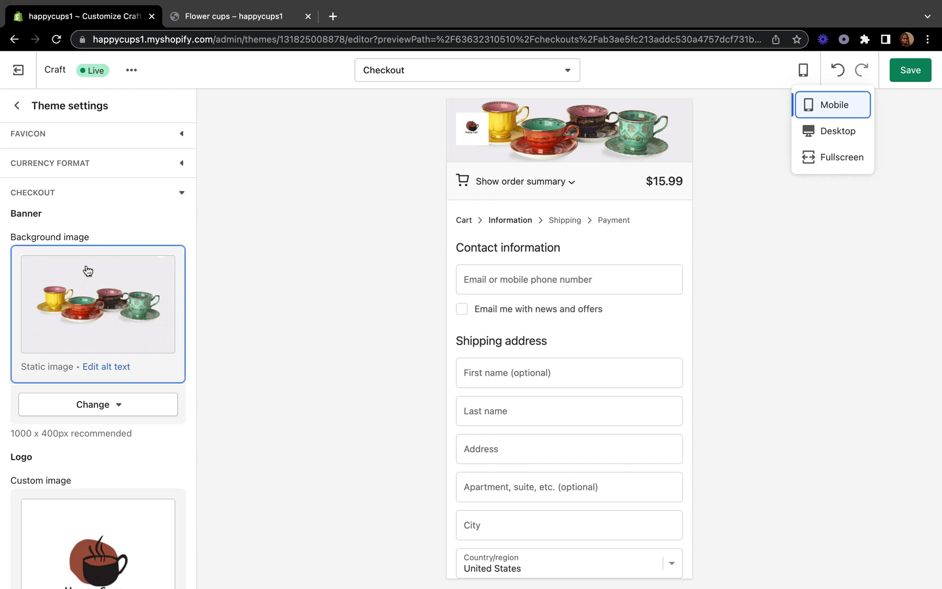
Remove the checkout banner's background image and switch the preview back to Desktop view.
{"action": "left_click", "coordinate": [92, 402]}
{"action": "left_click", "coordinate": [99, 464]}
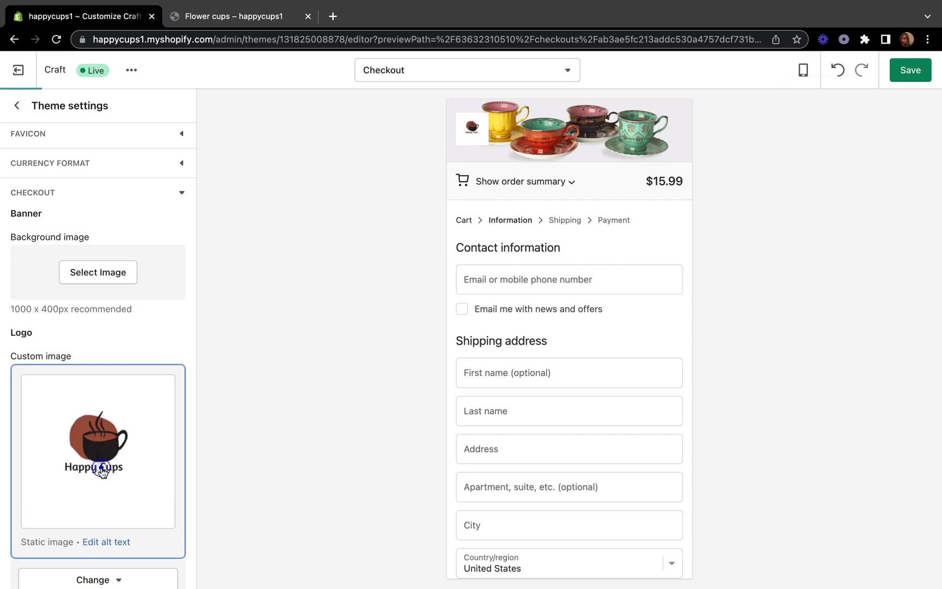
{"action": "scroll", "coordinate": [128, 293], "scroll_direction": "down", "scroll_amount": 3}
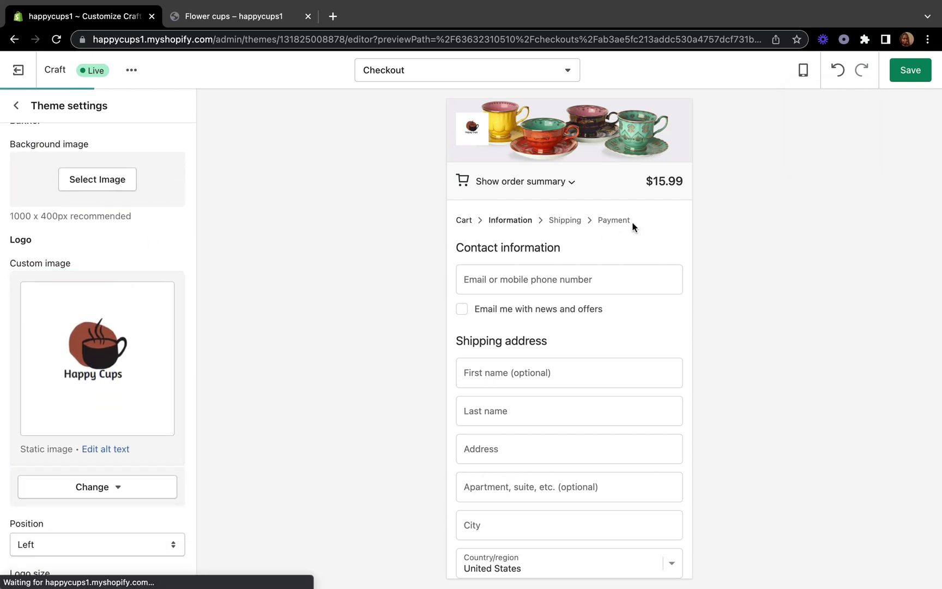
{"action": "left_click", "coordinate": [803, 72]}
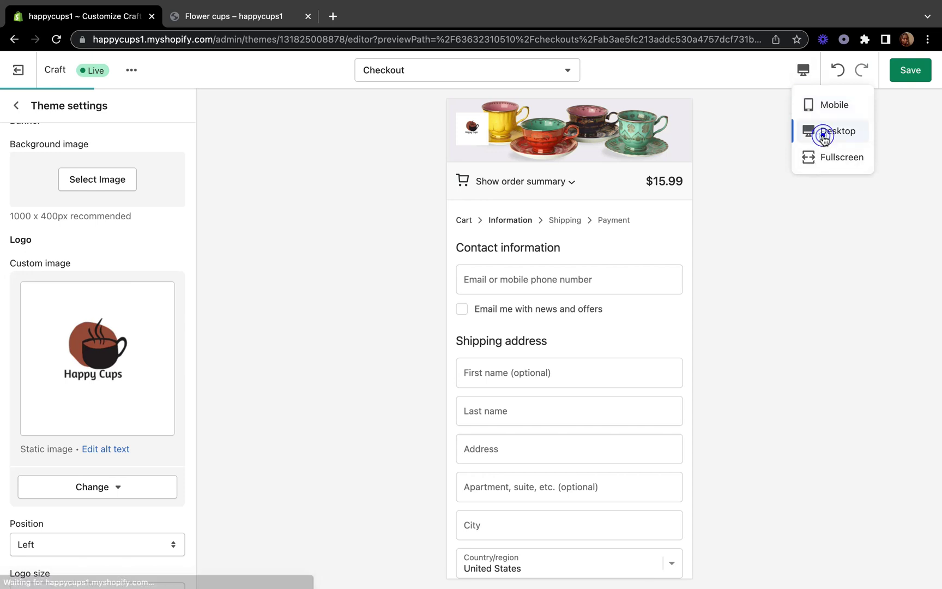
{"action": "left_click", "coordinate": [820, 132]}
Set the main content area's background image to the library photo of the blue-and-white teacup.
{"action": "scroll", "coordinate": [293, 272], "scroll_direction": "down", "scroll_amount": 1}
{"action": "scroll", "coordinate": [292, 261], "scroll_direction": "down", "scroll_amount": 2}
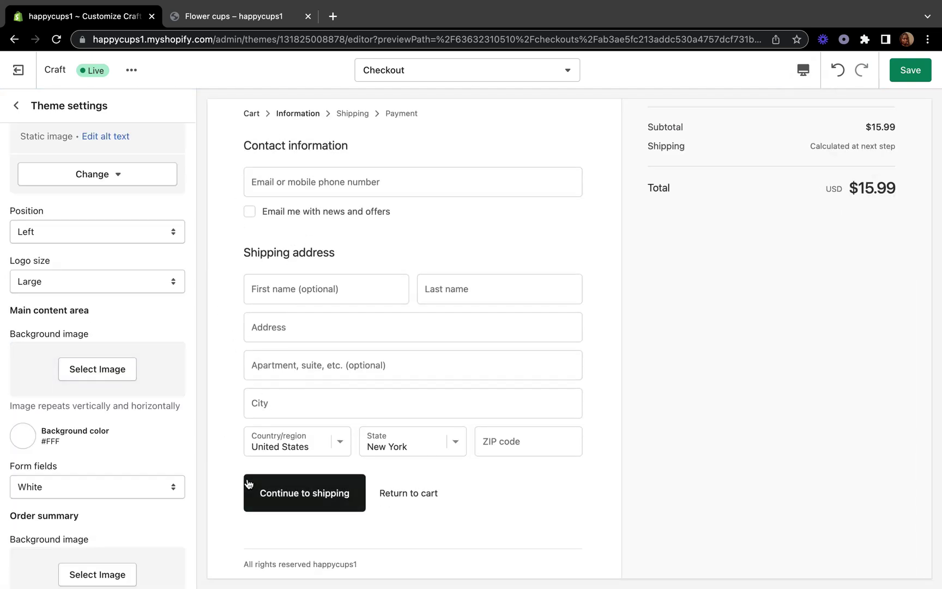
{"action": "scroll", "coordinate": [246, 481], "scroll_direction": "up", "scroll_amount": 2}
{"action": "scroll", "coordinate": [347, 396], "scroll_direction": "down", "scroll_amount": 2}
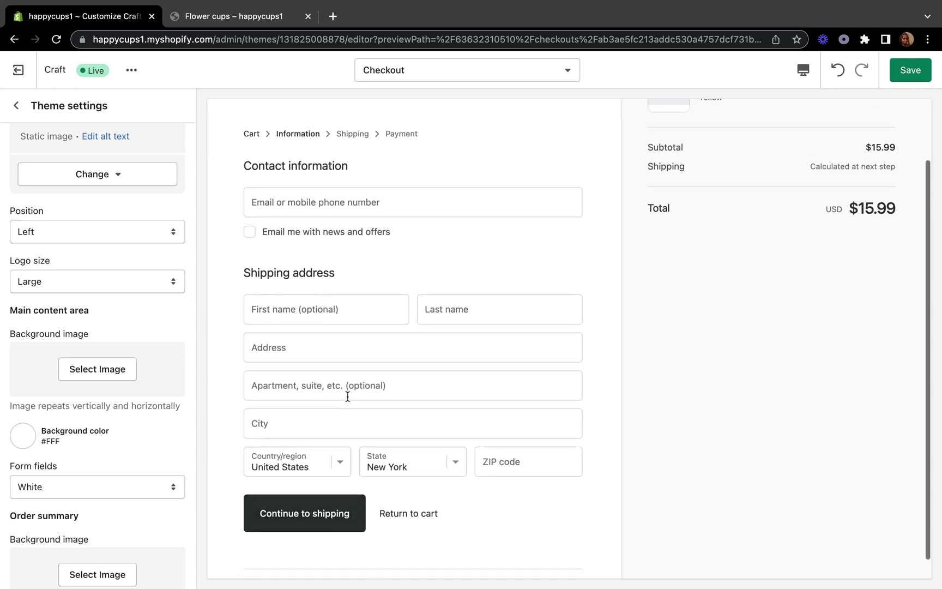
{"action": "scroll", "coordinate": [121, 373], "scroll_direction": "down", "scroll_amount": 2}
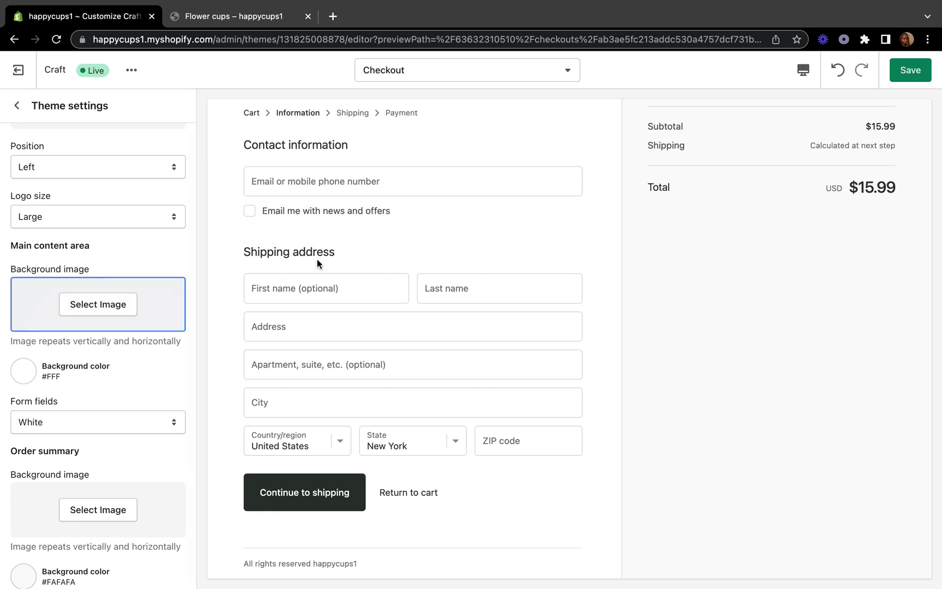
{"action": "left_click", "coordinate": [134, 306]}
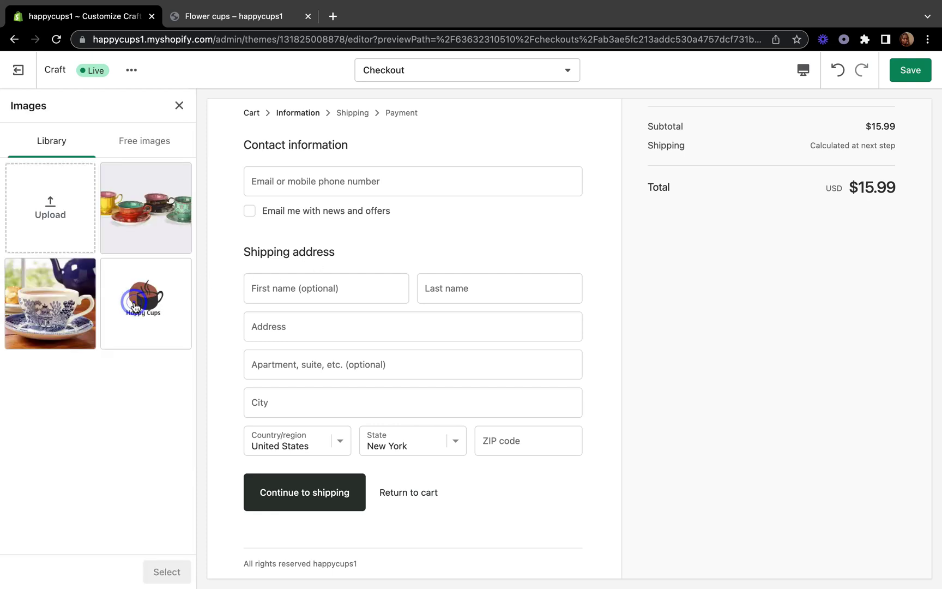
{"action": "left_click", "coordinate": [65, 294]}
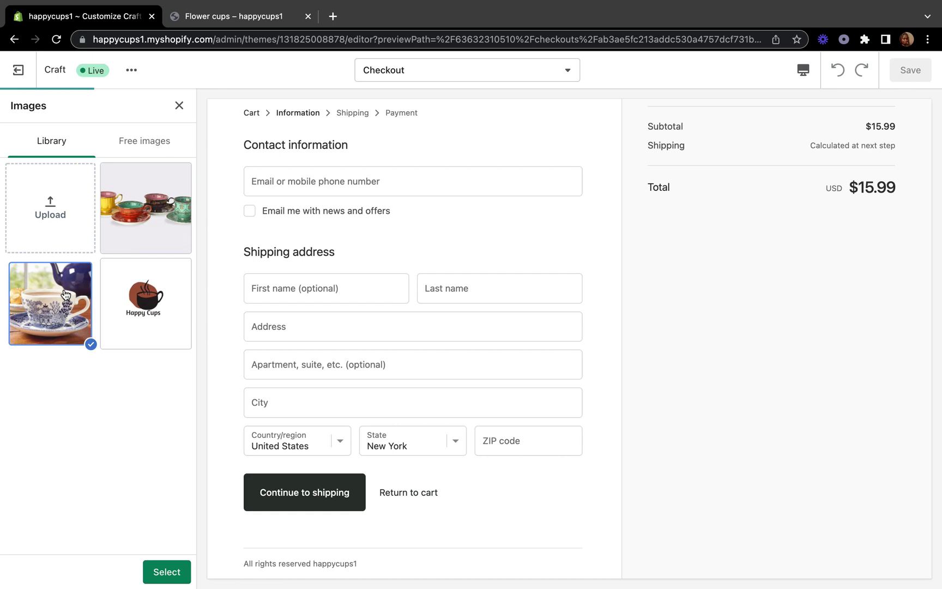
{"action": "left_click", "coordinate": [166, 570]}
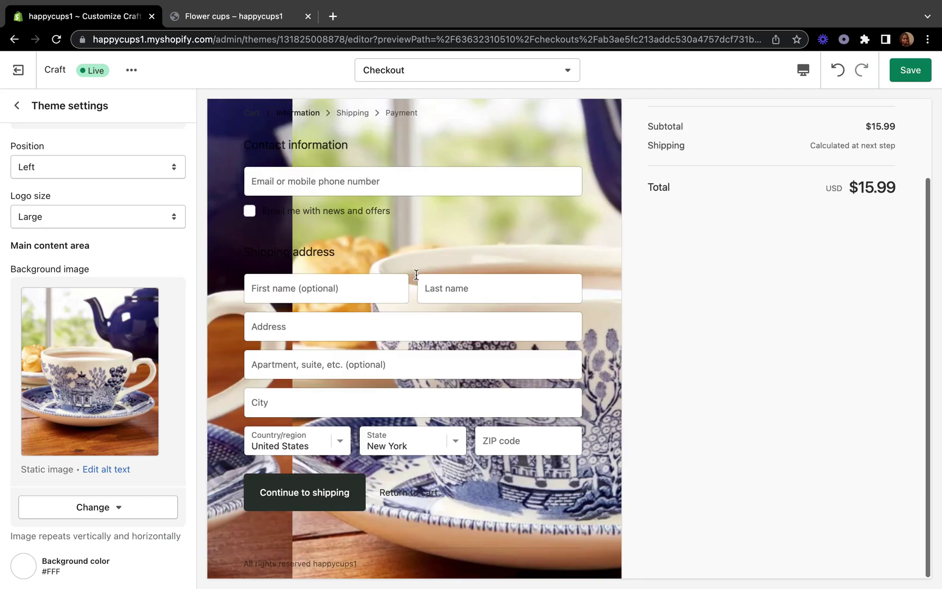
Remove the background image from the checkout's main content area.
{"action": "mouse_move", "coordinate": [575, 73]}
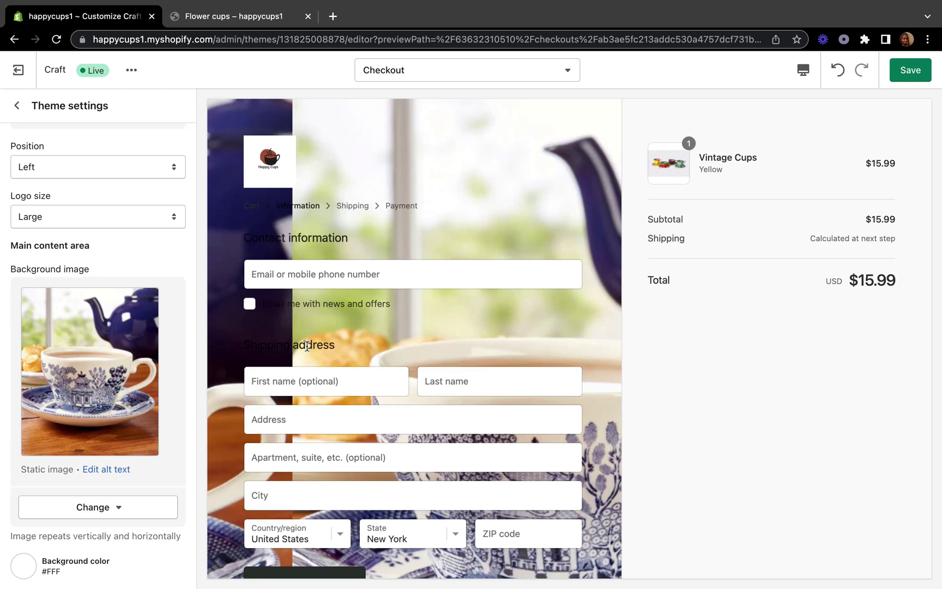
{"action": "scroll", "coordinate": [307, 344], "scroll_direction": "down", "scroll_amount": 3}
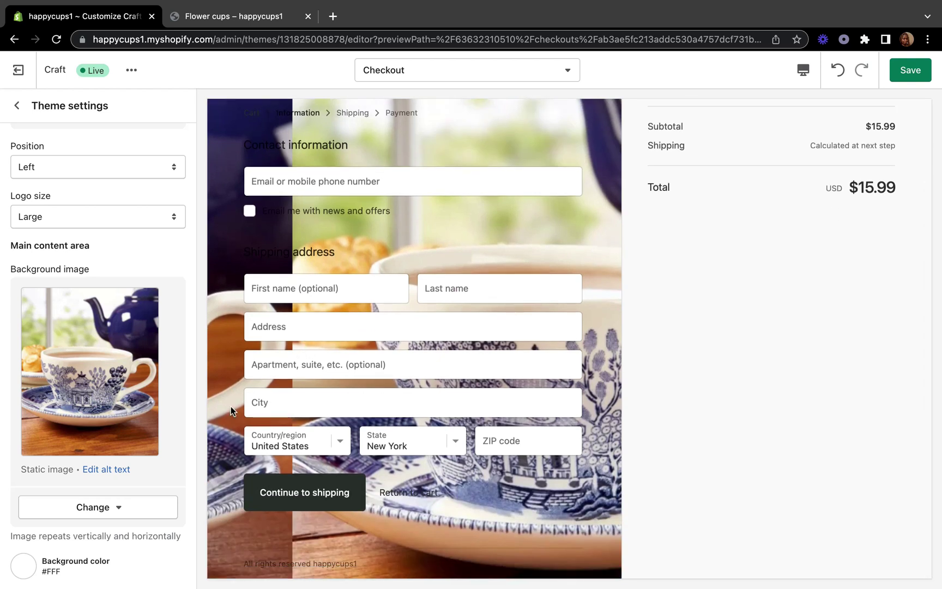
{"action": "left_click", "coordinate": [116, 507]}
{"action": "left_click", "coordinate": [115, 473]}
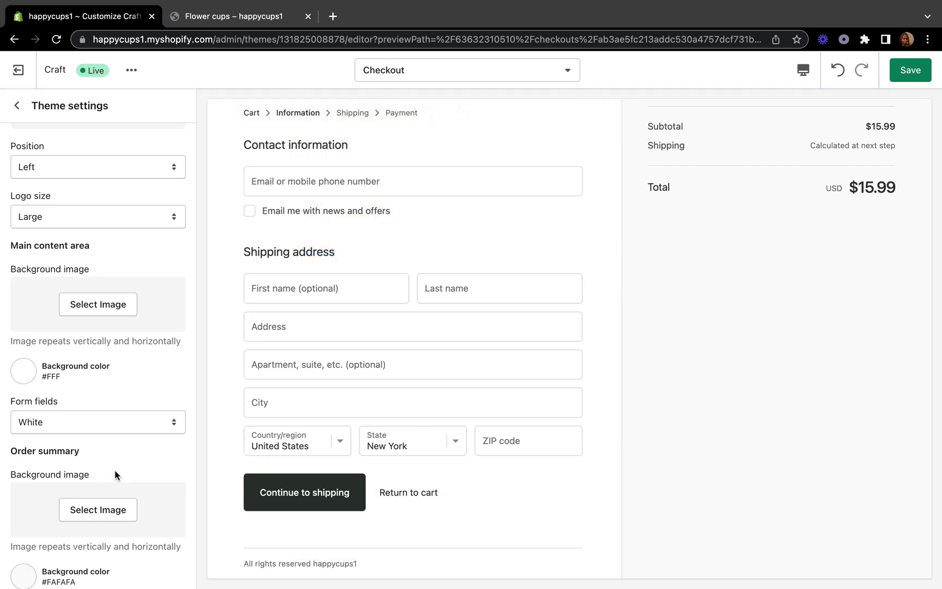
Try #505655 as the main content area's background color and restore it to #FFF.
{"action": "left_click", "coordinate": [20, 373]}
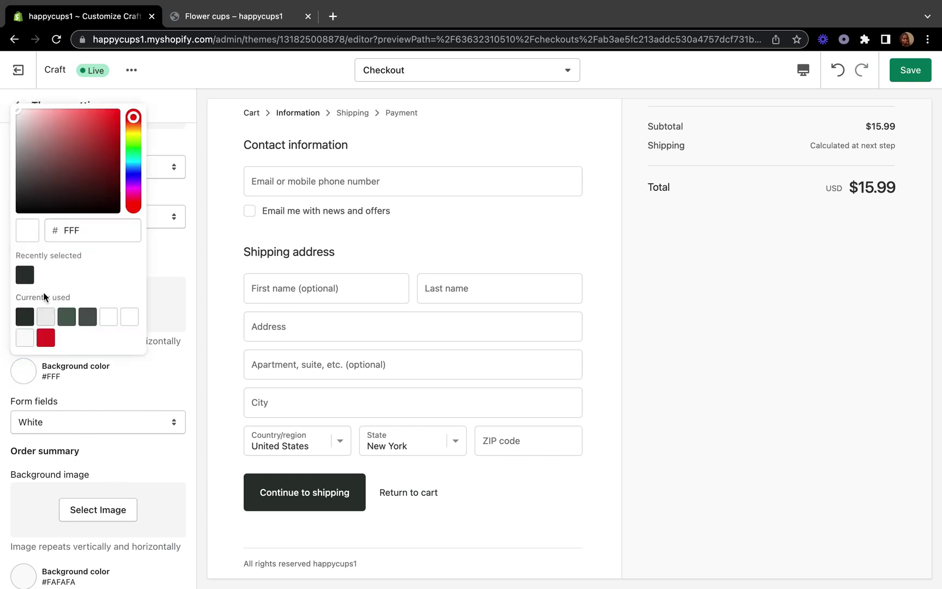
{"action": "left_click", "coordinate": [88, 318]}
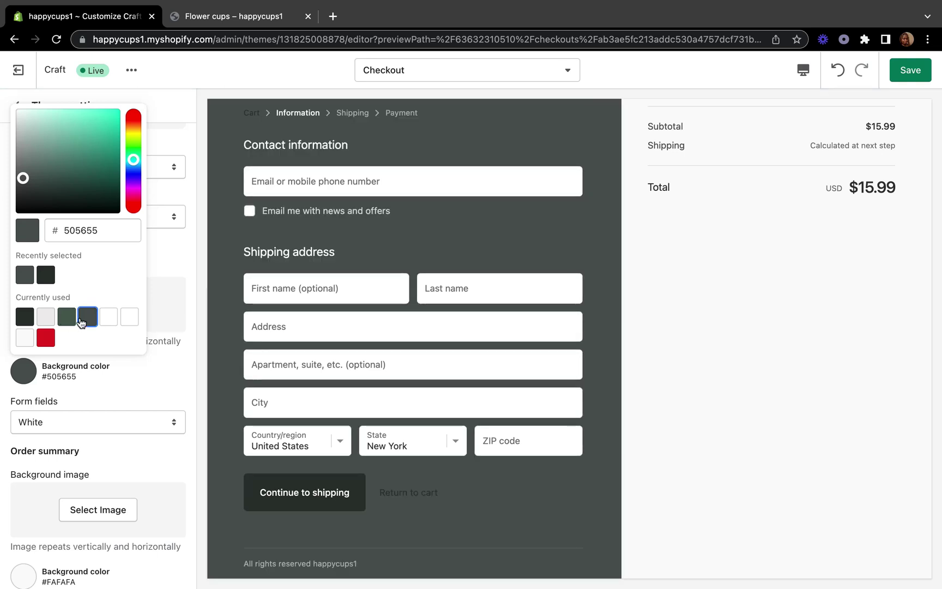
{"action": "left_click", "coordinate": [129, 316]}
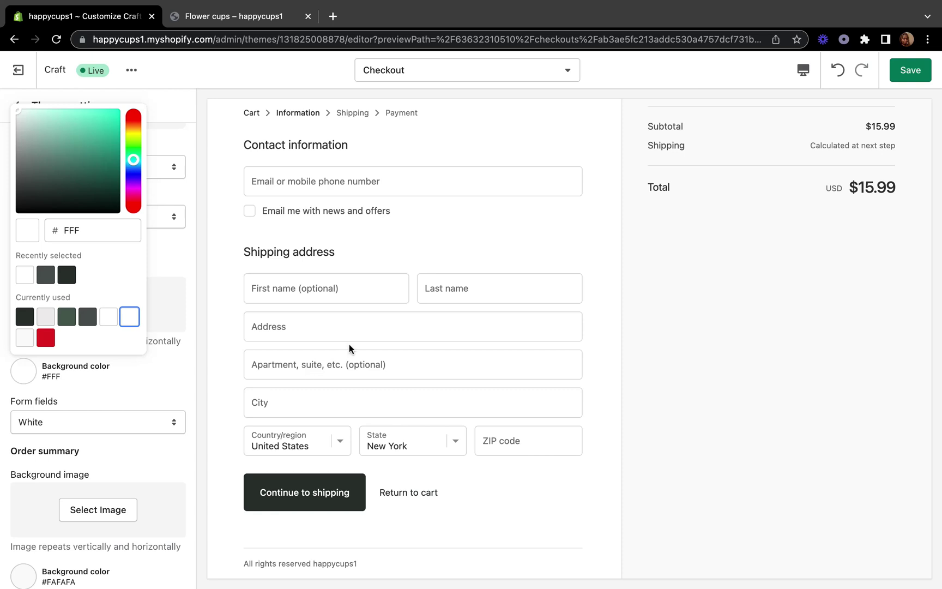
{"action": "scroll", "coordinate": [349, 347], "scroll_direction": "up", "scroll_amount": 2}
{"action": "left_click", "coordinate": [150, 396]}
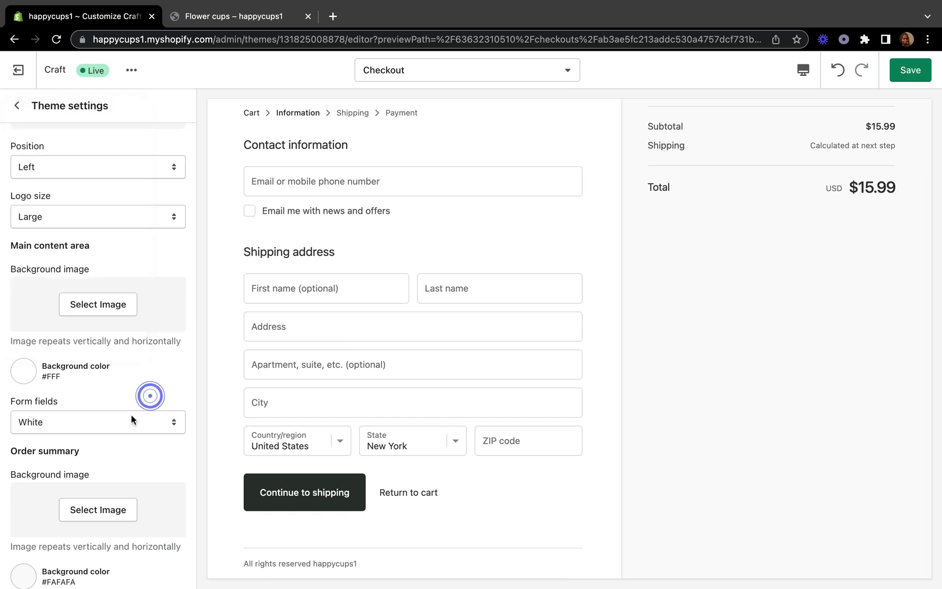
Set the checkout's form fields to Transparent.
{"action": "scroll", "coordinate": [123, 439], "scroll_direction": "down", "scroll_amount": 3}
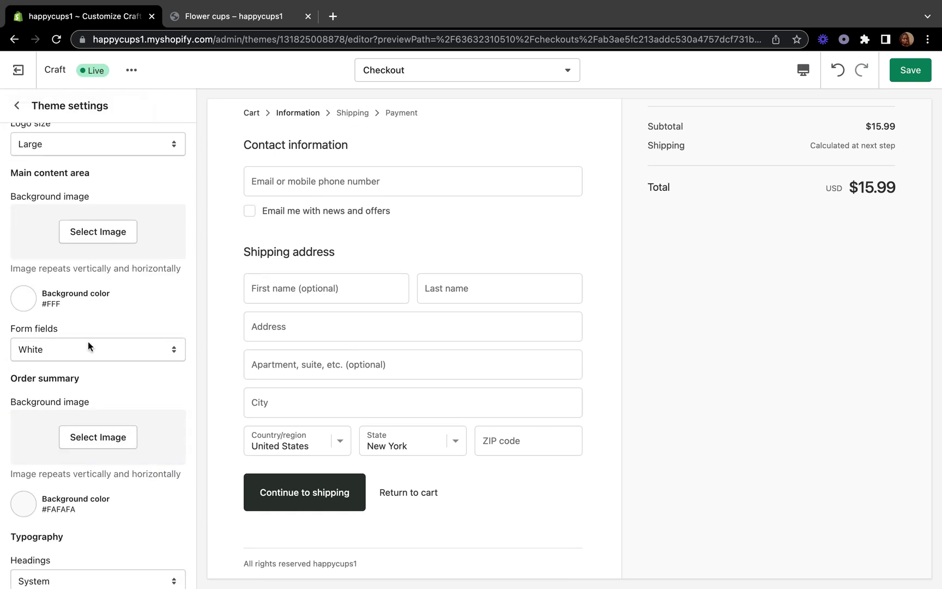
{"action": "left_click", "coordinate": [156, 352]}
{"action": "left_click", "coordinate": [140, 363]}
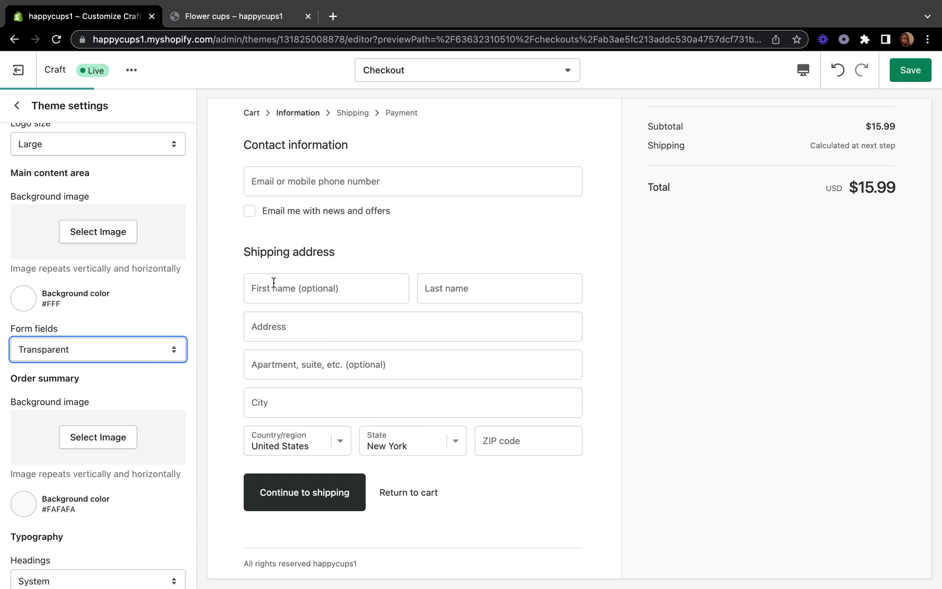
{"action": "left_click", "coordinate": [322, 307]}
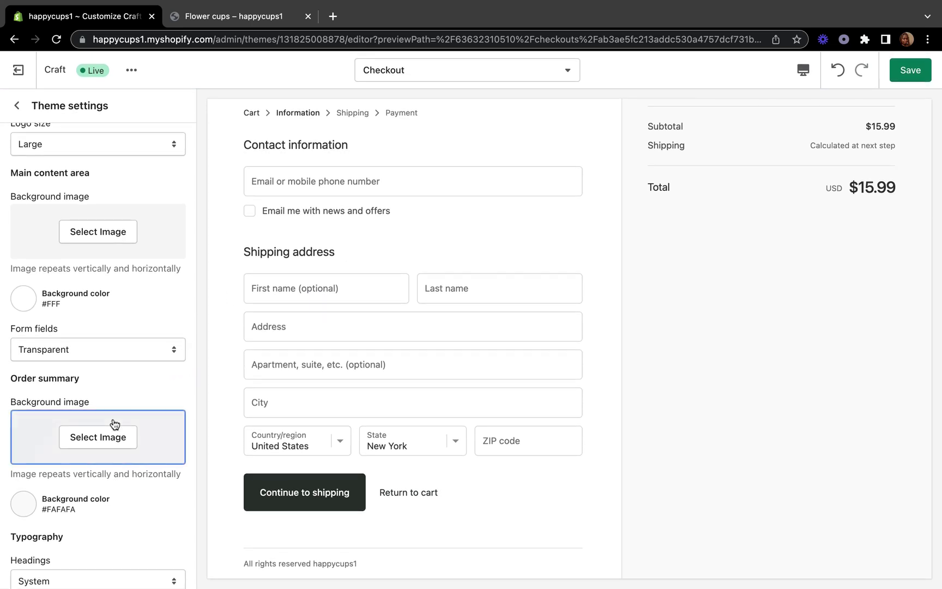
Set the order summary's background image to the library photo of the four colorful cups.
{"action": "scroll", "coordinate": [114, 423], "scroll_direction": "down", "scroll_amount": 2}
{"action": "scroll", "coordinate": [82, 376], "scroll_direction": "down", "scroll_amount": 3}
{"action": "scroll", "coordinate": [80, 374], "scroll_direction": "up", "scroll_amount": 2}
{"action": "scroll", "coordinate": [80, 374], "scroll_direction": "down", "scroll_amount": 2}
{"action": "left_click", "coordinate": [83, 311]}
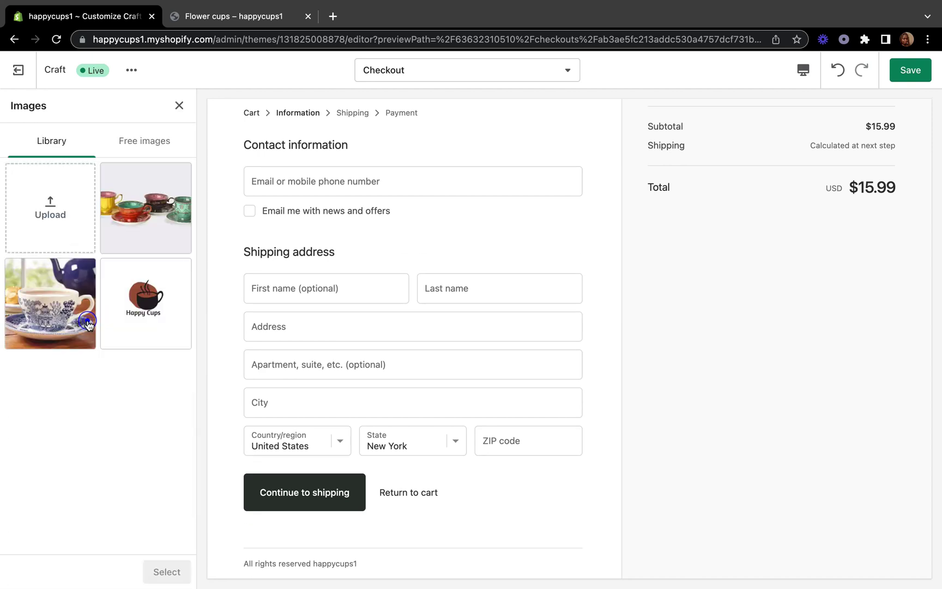
{"action": "left_click", "coordinate": [147, 237]}
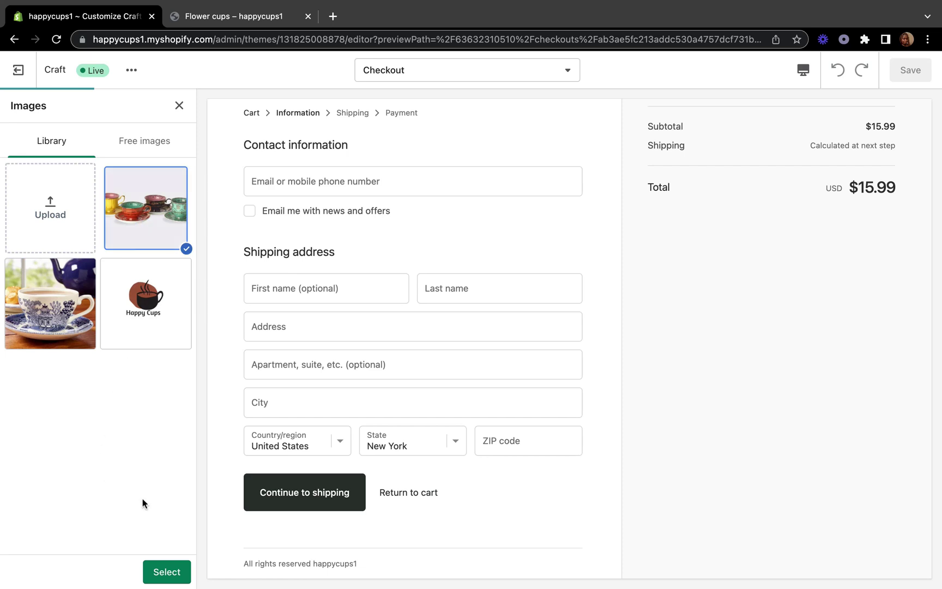
{"action": "left_click", "coordinate": [167, 571]}
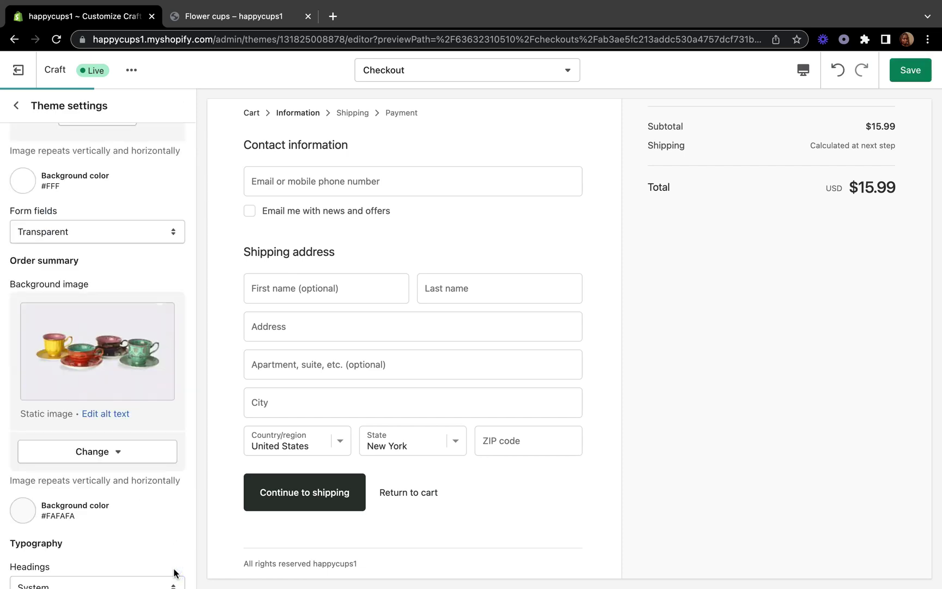
{"action": "scroll", "coordinate": [830, 268], "scroll_direction": "up", "scroll_amount": 2}
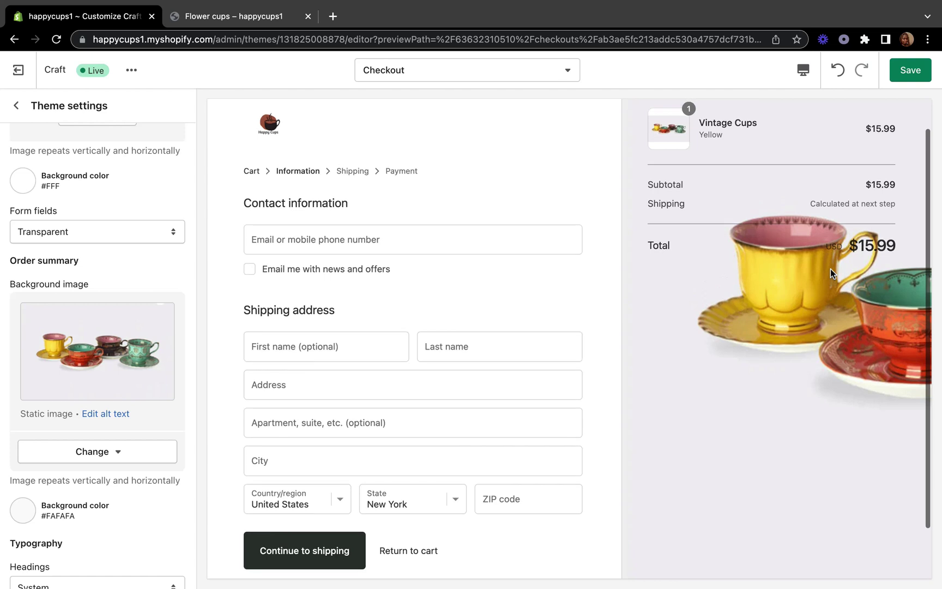
{"action": "scroll", "coordinate": [830, 269], "scroll_direction": "up", "scroll_amount": 1}
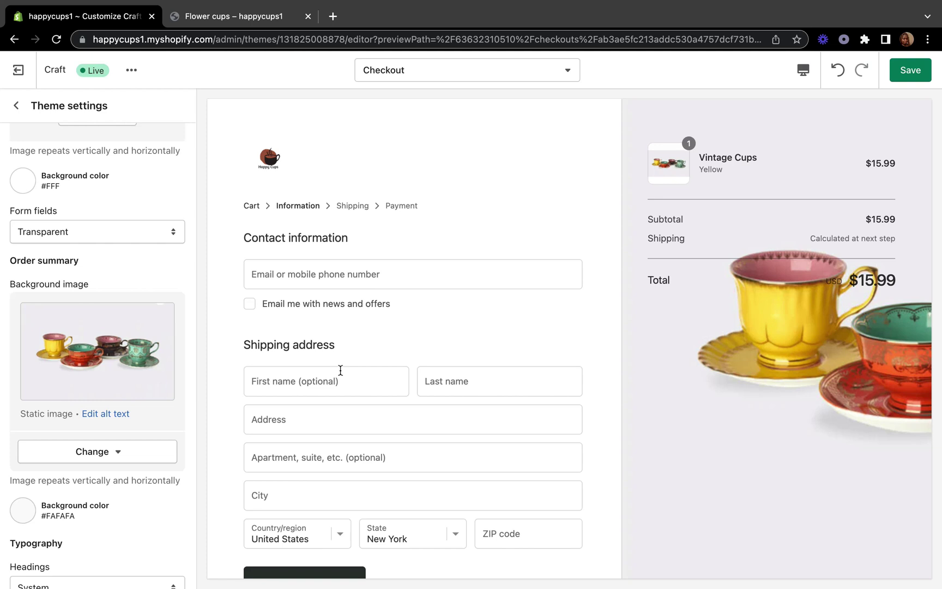
Remove the order summary's background image and set its background color to #FFFFFF.
{"action": "left_click", "coordinate": [124, 453]}
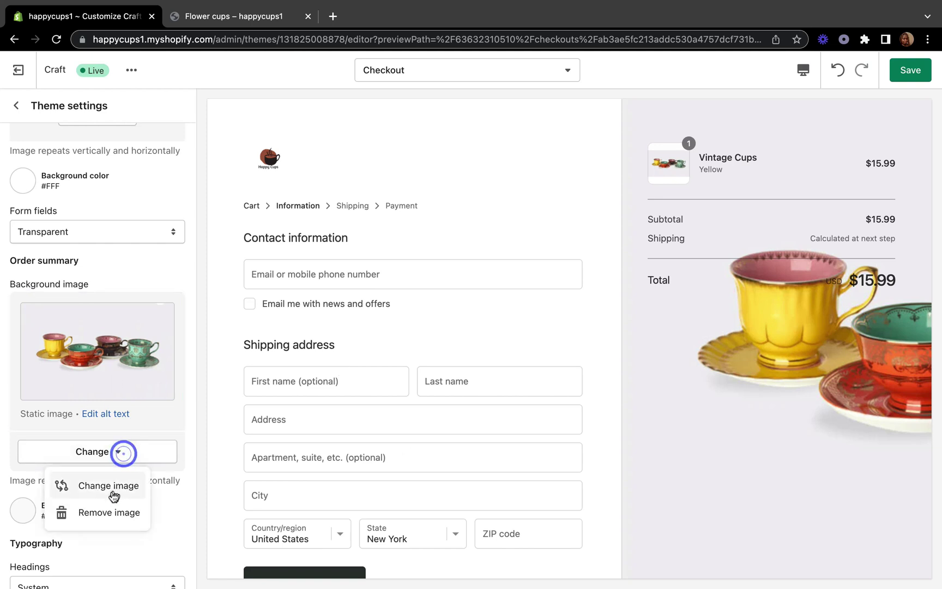
{"action": "left_click", "coordinate": [109, 519]}
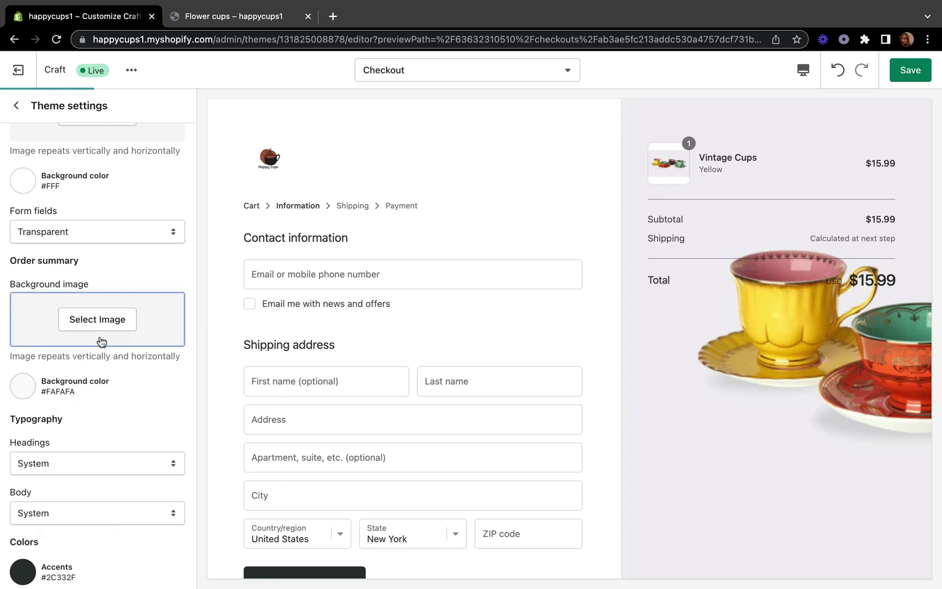
{"action": "scroll", "coordinate": [101, 341], "scroll_direction": "down", "scroll_amount": 2}
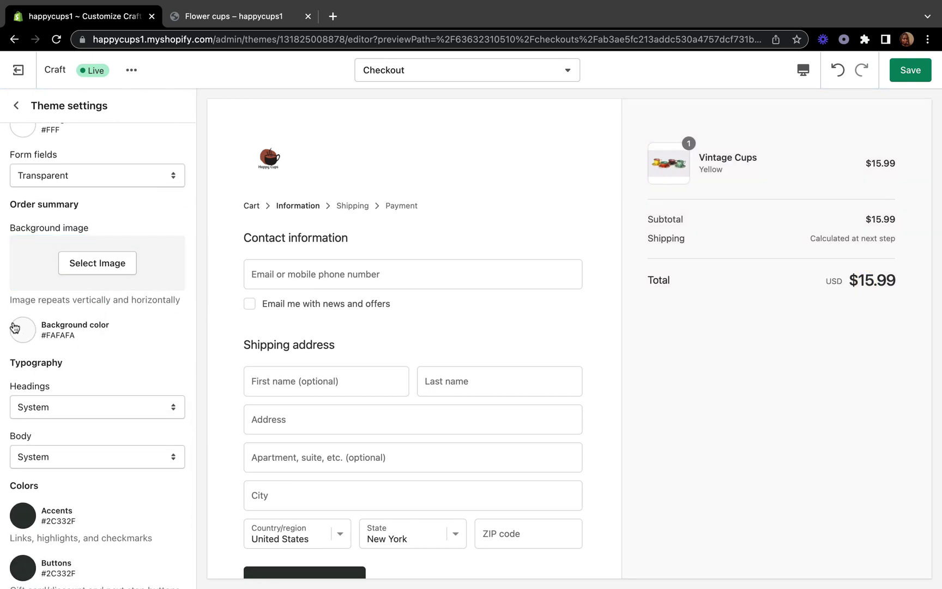
{"action": "left_click", "coordinate": [17, 329]}
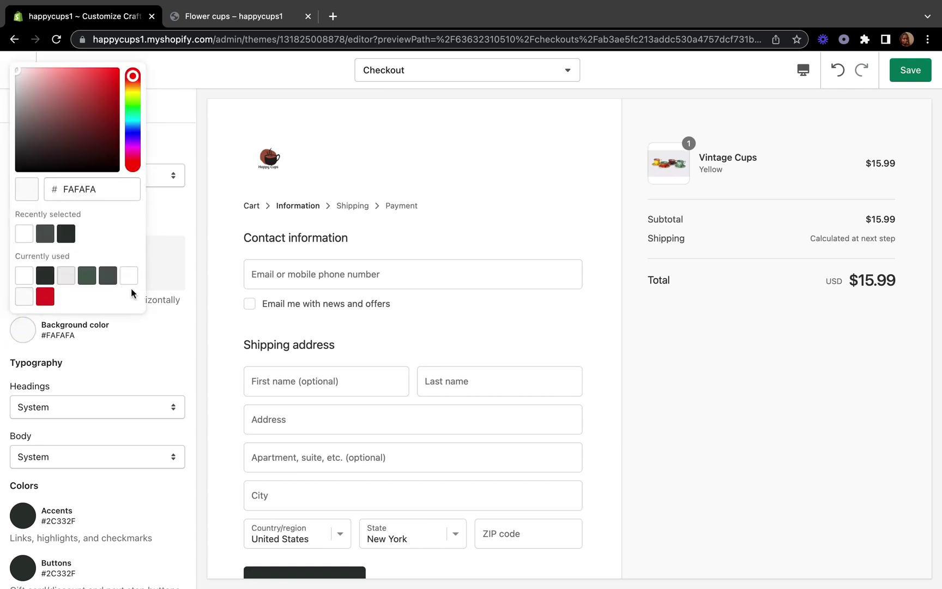
{"action": "left_click", "coordinate": [128, 279]}
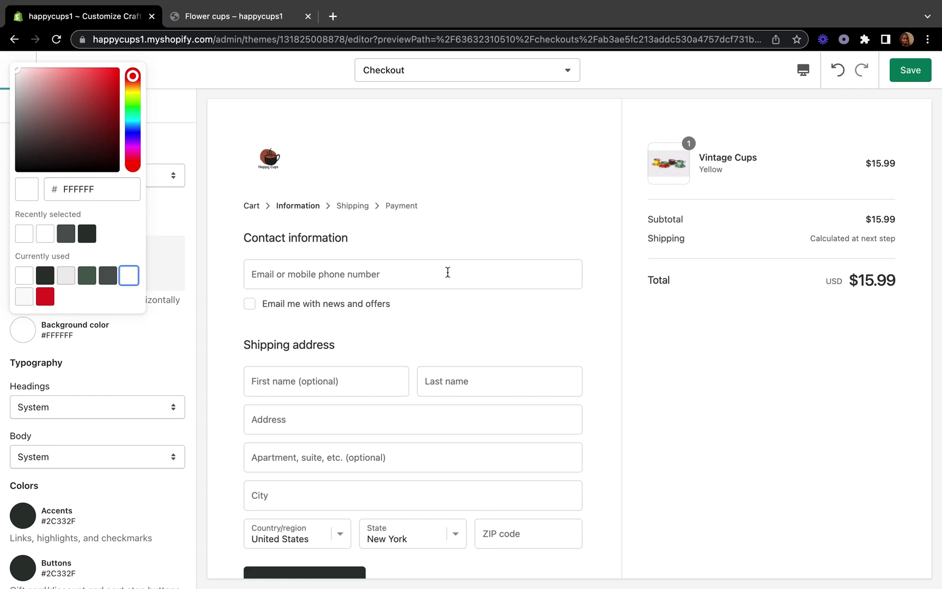
{"action": "left_click", "coordinate": [166, 339]}
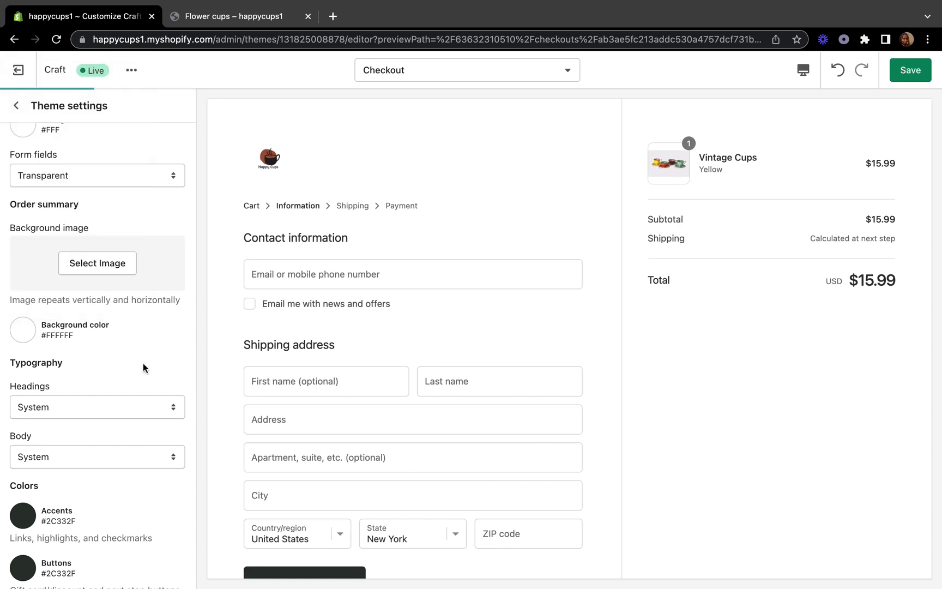
Examine the checkout's heading and body typography settings and compare them with the fonts on the Flower cups product page.
{"action": "scroll", "coordinate": [143, 365], "scroll_direction": "down", "scroll_amount": 3}
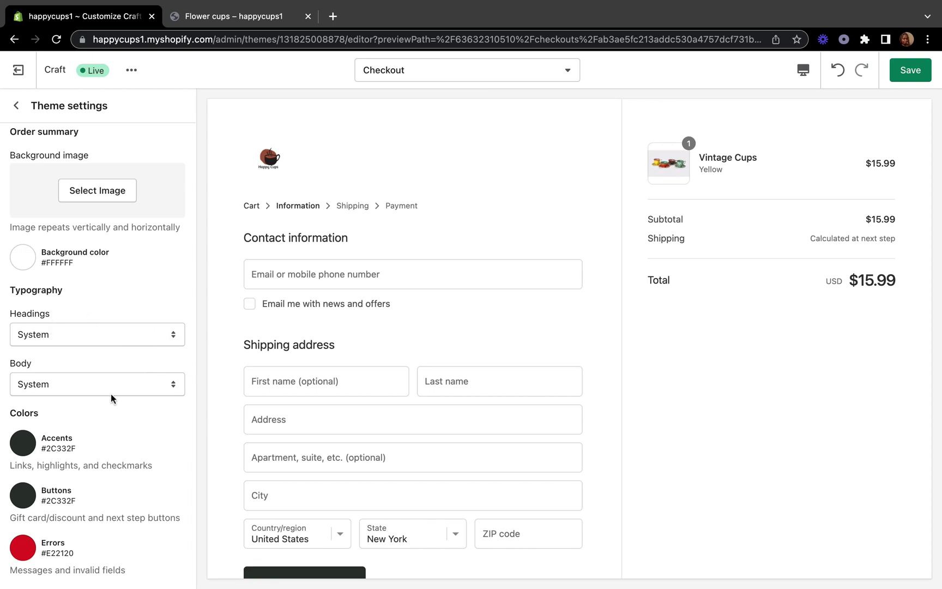
{"action": "scroll", "coordinate": [111, 398], "scroll_direction": "down", "scroll_amount": 3}
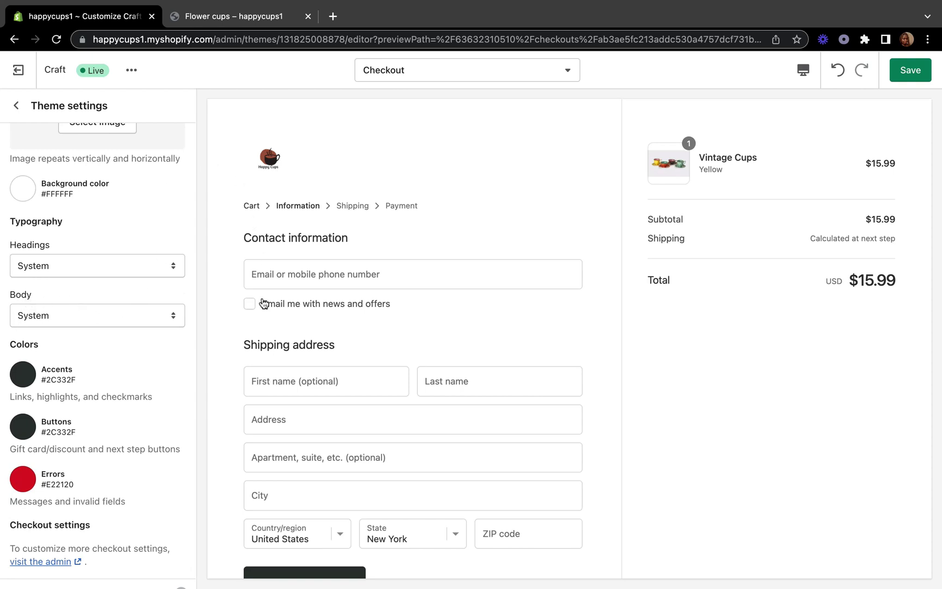
{"action": "left_click", "coordinate": [175, 265]}
{"action": "left_click", "coordinate": [176, 263]}
{"action": "left_click", "coordinate": [221, 16]}
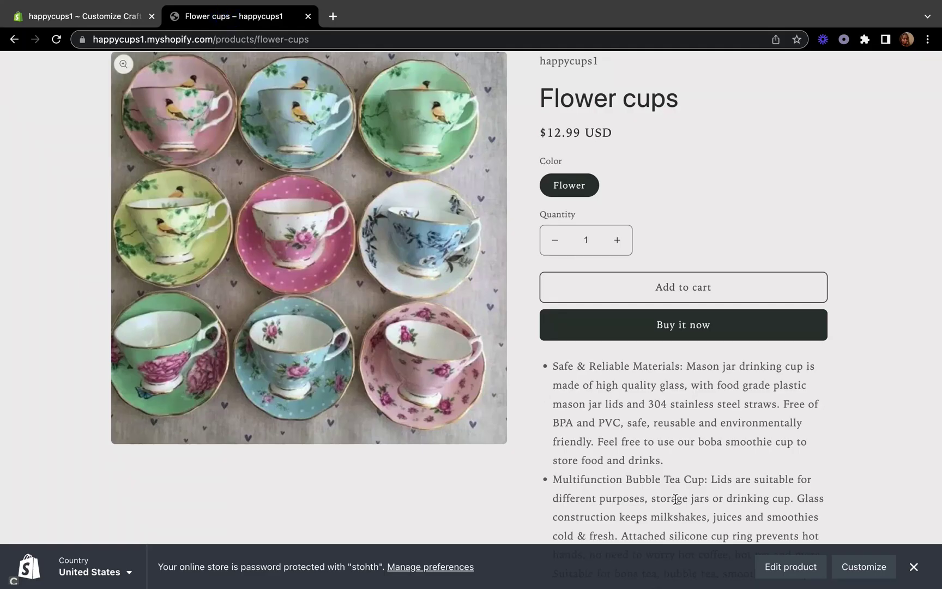
{"action": "left_click", "coordinate": [619, 409]}
{"action": "scroll", "coordinate": [602, 388], "scroll_direction": "down", "scroll_amount": 1}
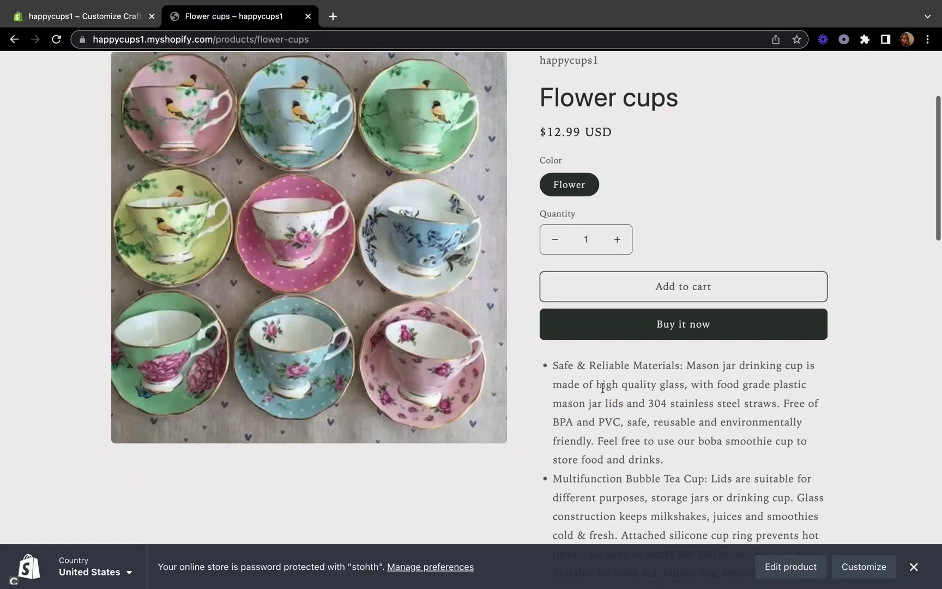
{"action": "scroll", "coordinate": [605, 410], "scroll_direction": "down", "scroll_amount": 15}
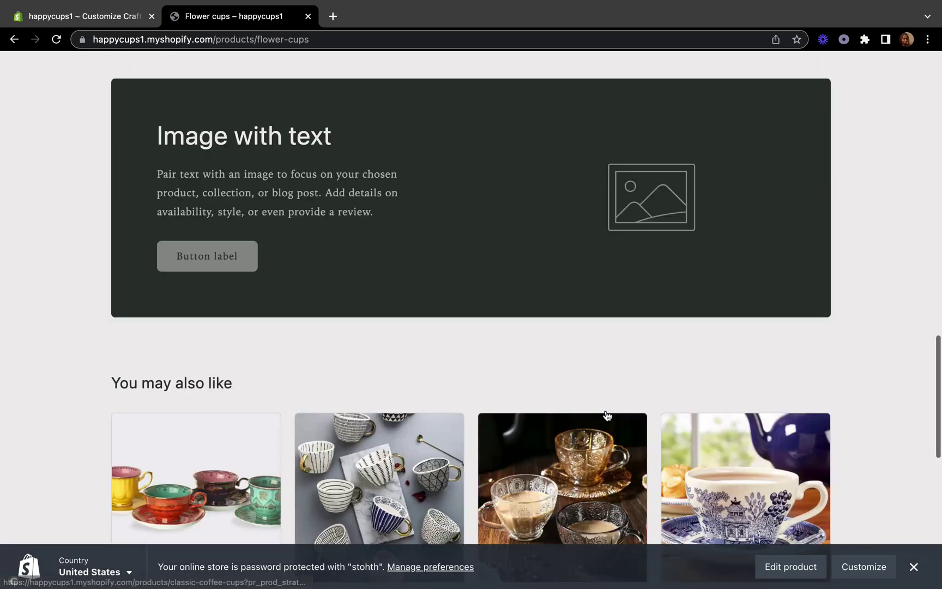
{"action": "scroll", "coordinate": [606, 415], "scroll_direction": "up", "scroll_amount": 20}
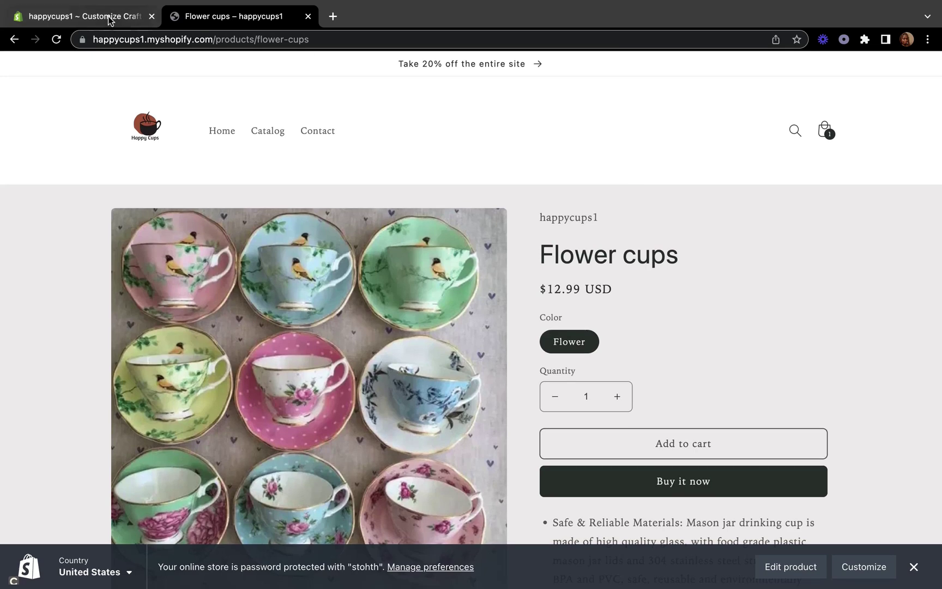
{"action": "left_click", "coordinate": [90, 17]}
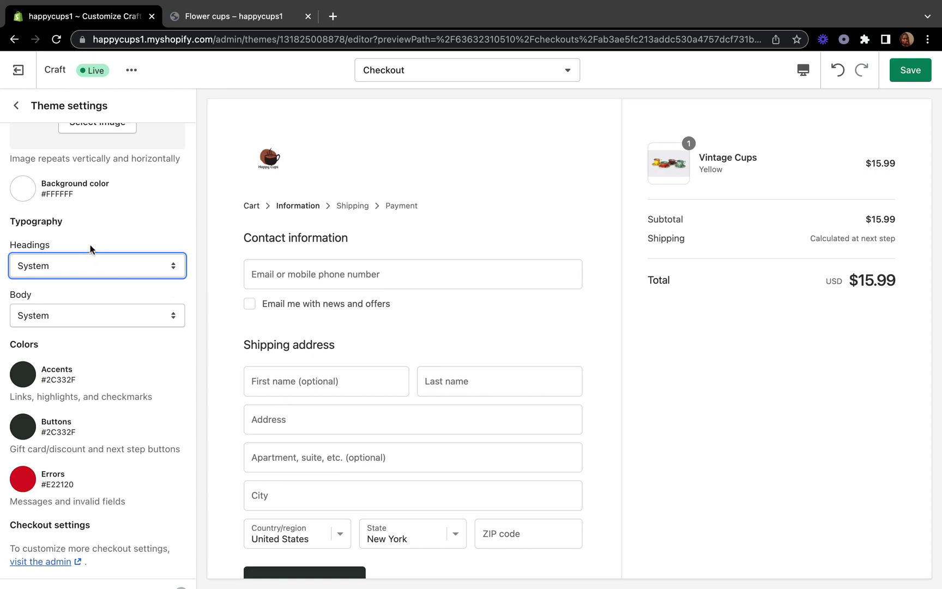
{"action": "left_click", "coordinate": [190, 272]}
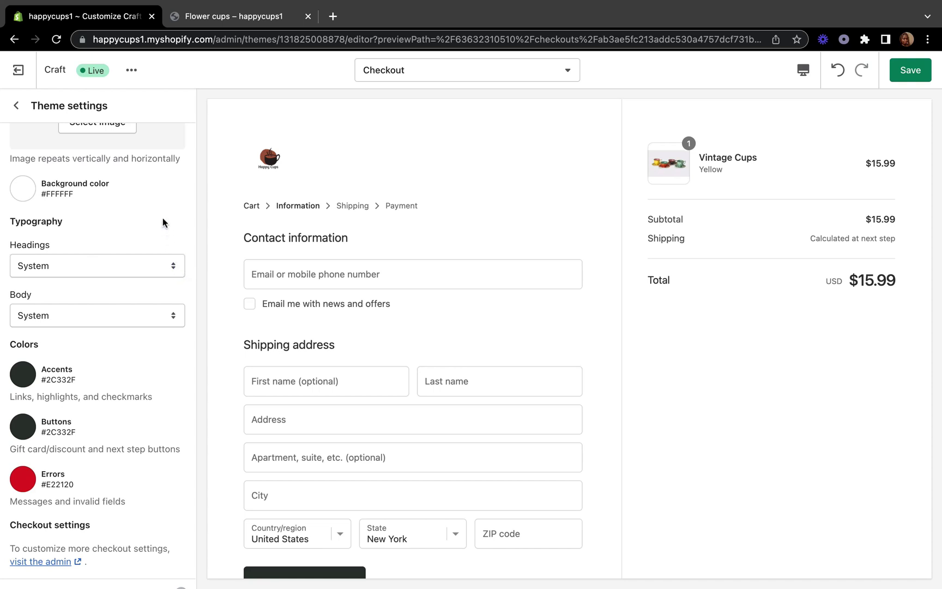
Save the checkout theme customizations and open the checkout settings in the store admin.
{"action": "scroll", "coordinate": [359, 406], "scroll_direction": "down", "scroll_amount": 2}
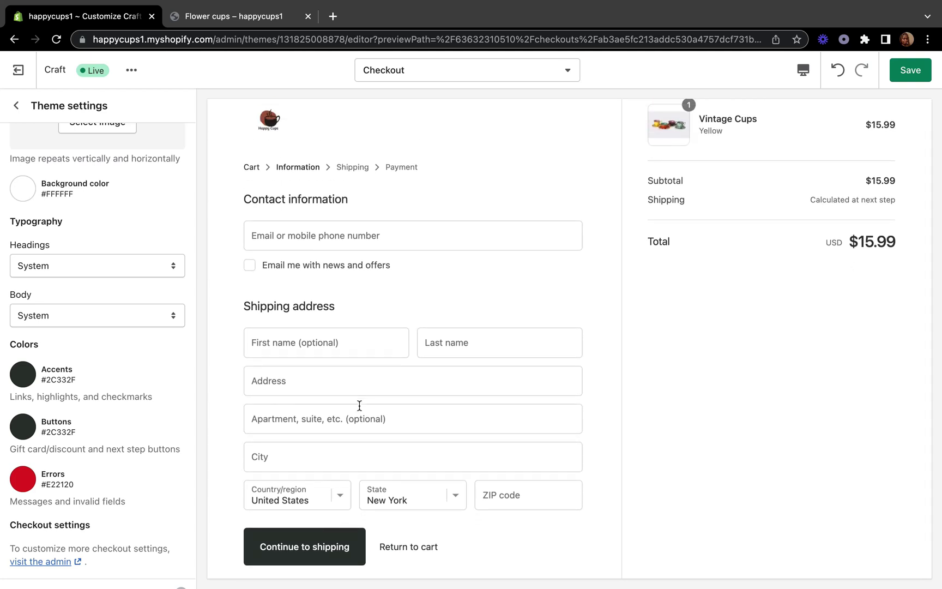
{"action": "scroll", "coordinate": [359, 406], "scroll_direction": "down", "scroll_amount": 3}
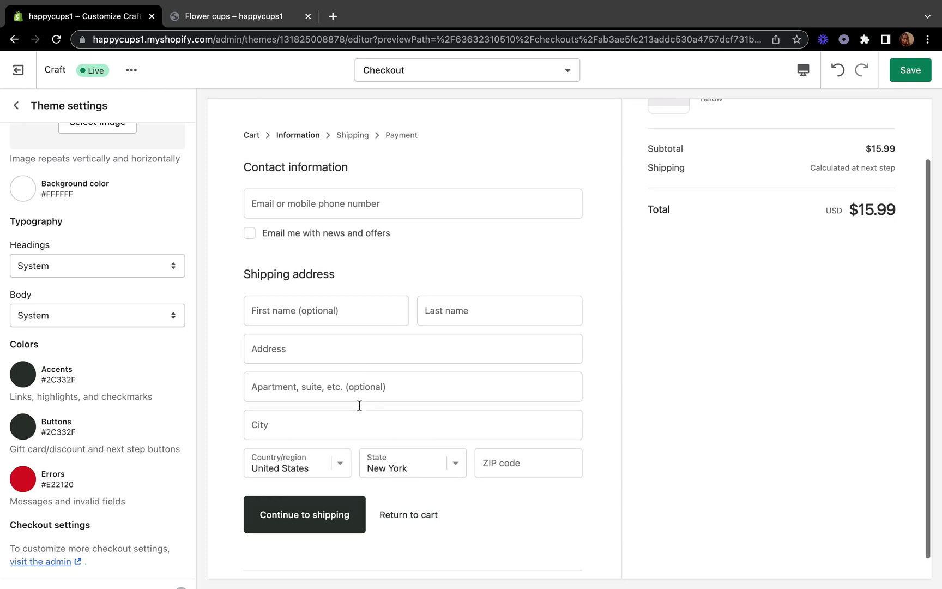
{"action": "scroll", "coordinate": [95, 427], "scroll_direction": "down", "scroll_amount": 1}
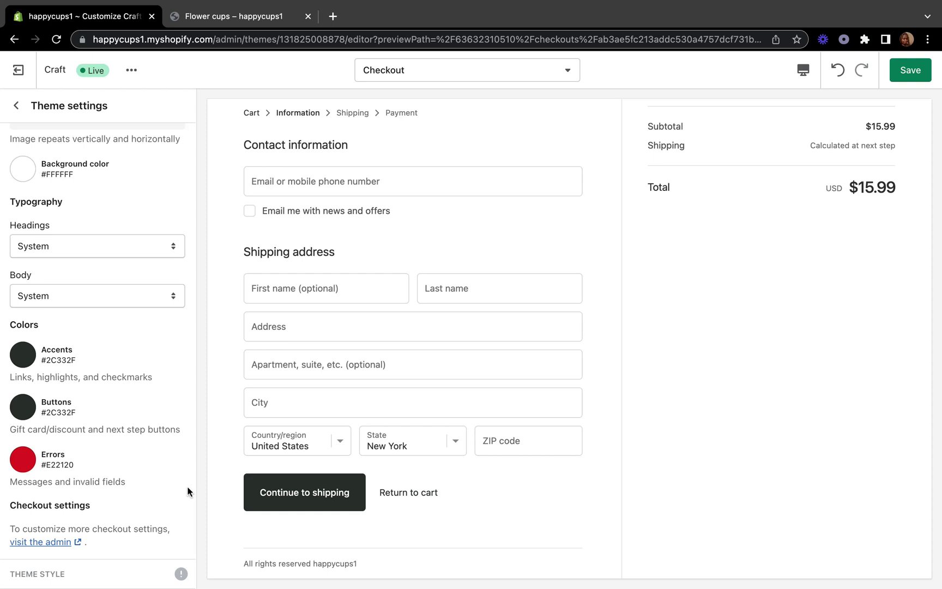
{"action": "scroll", "coordinate": [270, 533], "scroll_direction": "up", "scroll_amount": 3}
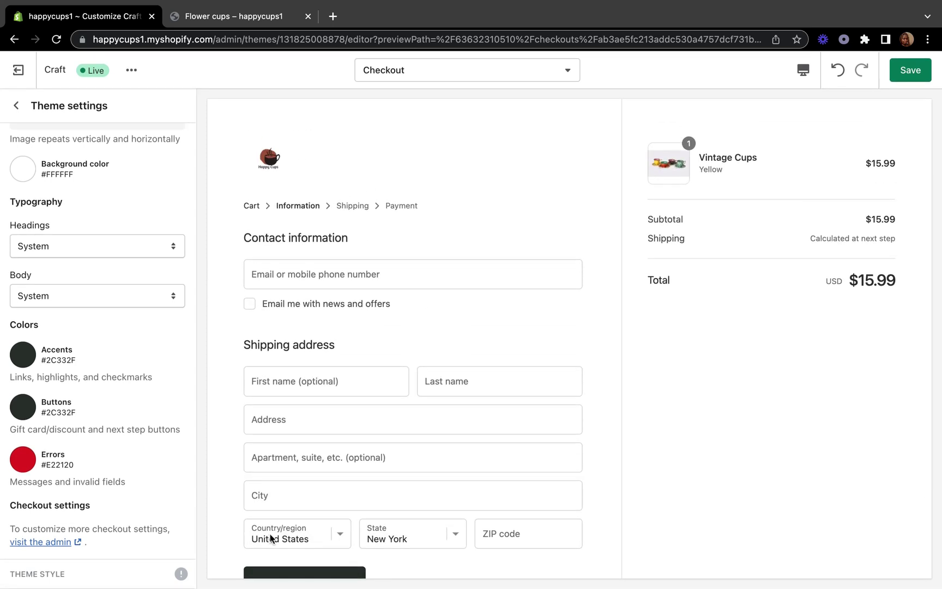
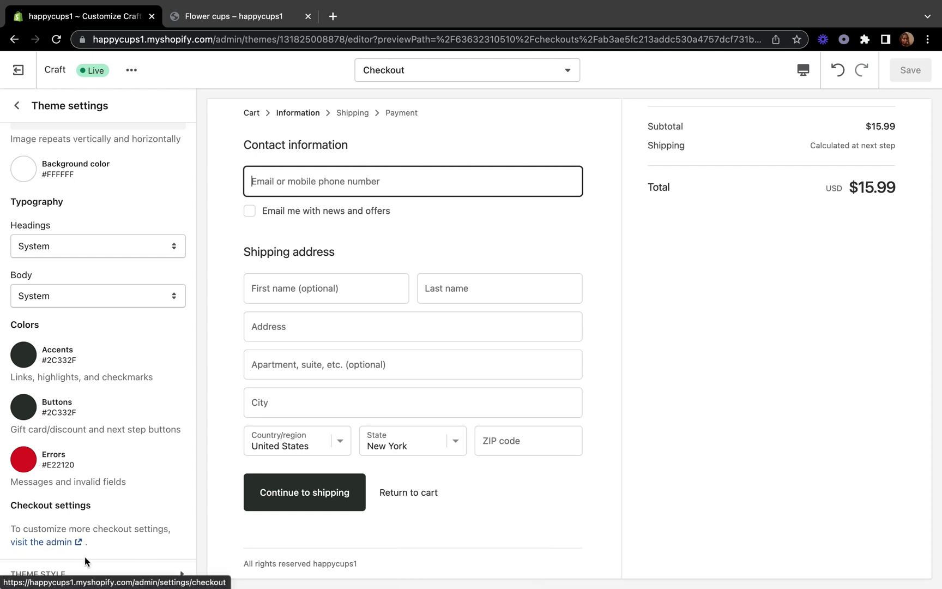
{"action": "left_click", "coordinate": [42, 542]}
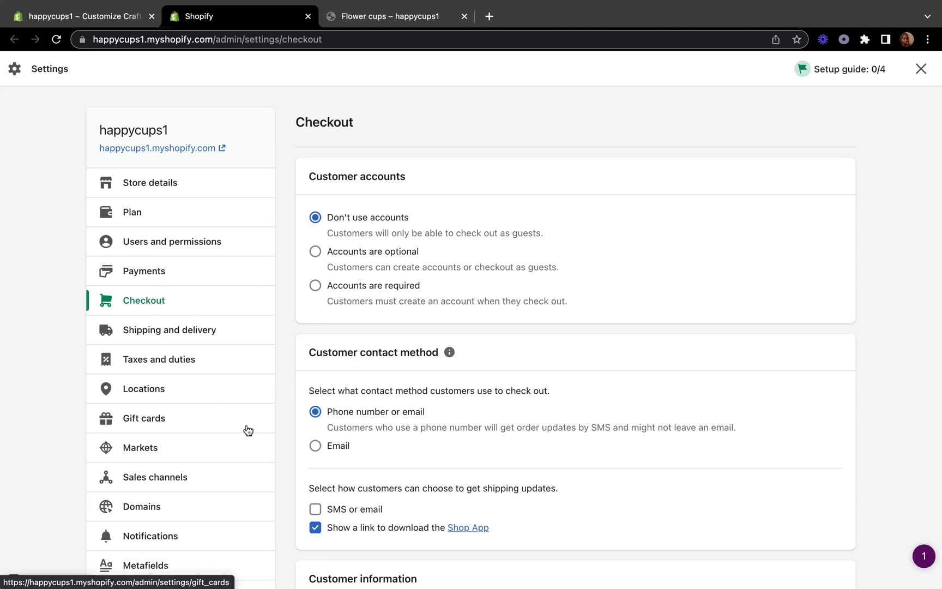
Set the checkout's customer accounts option to "Accounts are optional".
{"action": "scroll", "coordinate": [248, 430], "scroll_direction": "down", "scroll_amount": 1}
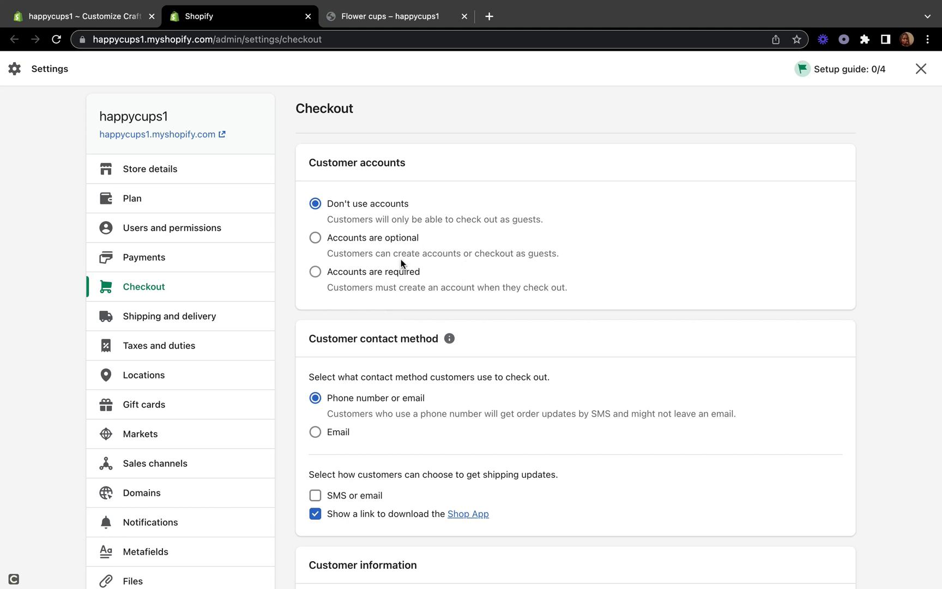
{"action": "left_click", "coordinate": [316, 238]}
{"action": "scroll", "coordinate": [346, 284], "scroll_direction": "down", "scroll_amount": 1}
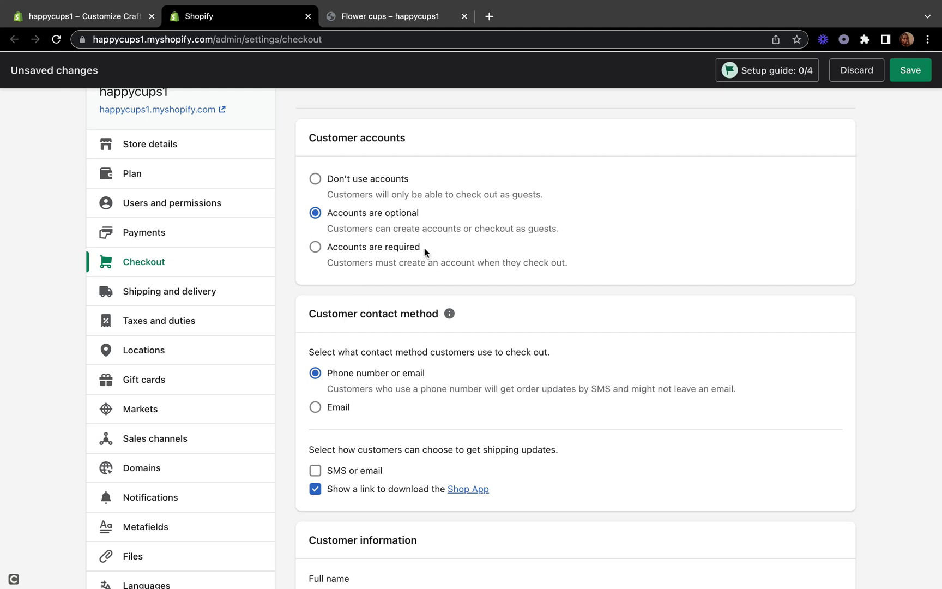
Try Email as the customer contact method and restore it to "Phone number or email".
{"action": "scroll", "coordinate": [424, 248], "scroll_direction": "down", "scroll_amount": 4}
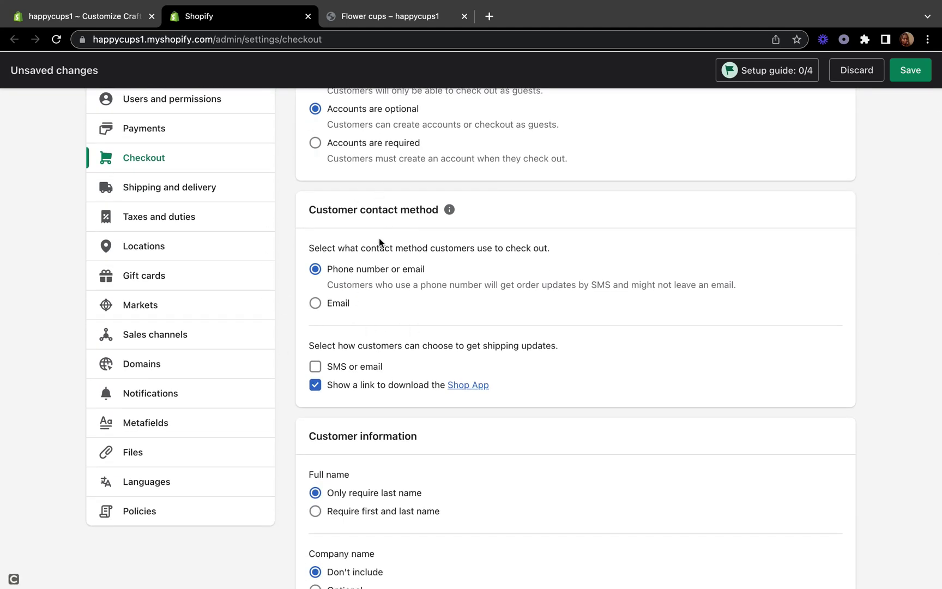
{"action": "scroll", "coordinate": [421, 341], "scroll_direction": "down", "scroll_amount": 2}
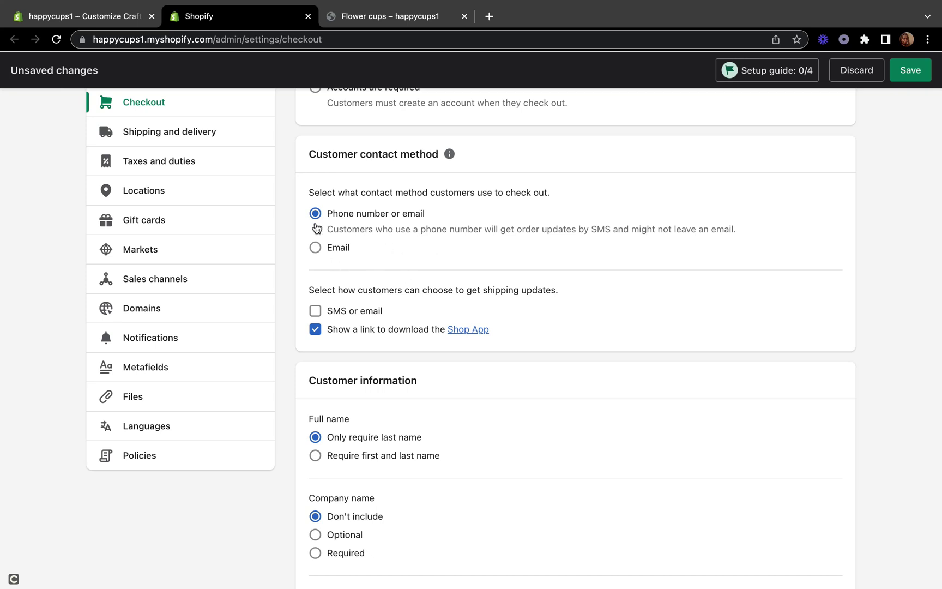
{"action": "left_click", "coordinate": [316, 248]}
{"action": "left_click", "coordinate": [316, 214]}
Set the company name field to Optional in the checkout's customer information settings.
{"action": "scroll", "coordinate": [418, 297], "scroll_direction": "down", "scroll_amount": 3}
{"action": "scroll", "coordinate": [419, 299], "scroll_direction": "up", "scroll_amount": 2}
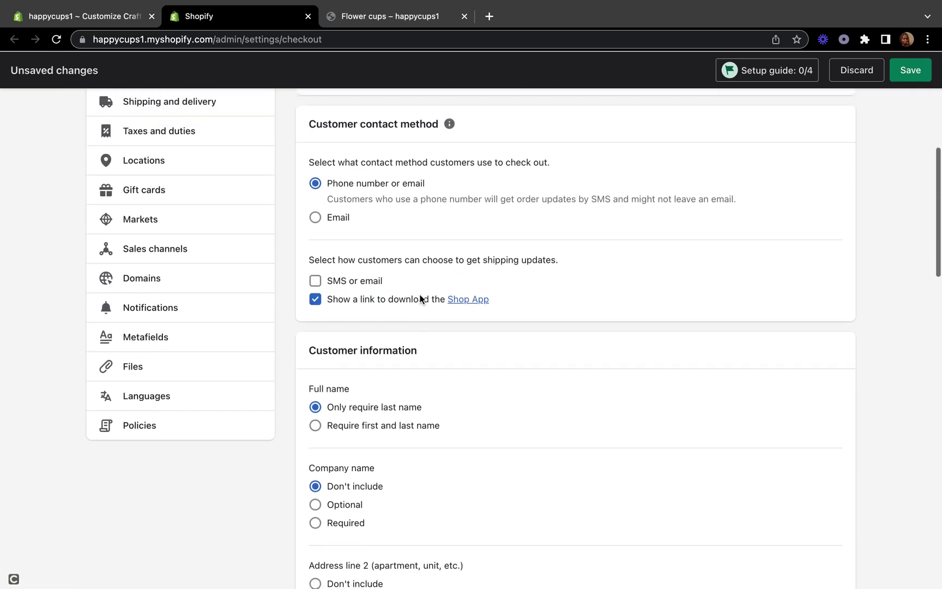
{"action": "scroll", "coordinate": [420, 298], "scroll_direction": "down", "scroll_amount": 4}
{"action": "scroll", "coordinate": [421, 298], "scroll_direction": "down", "scroll_amount": 1}
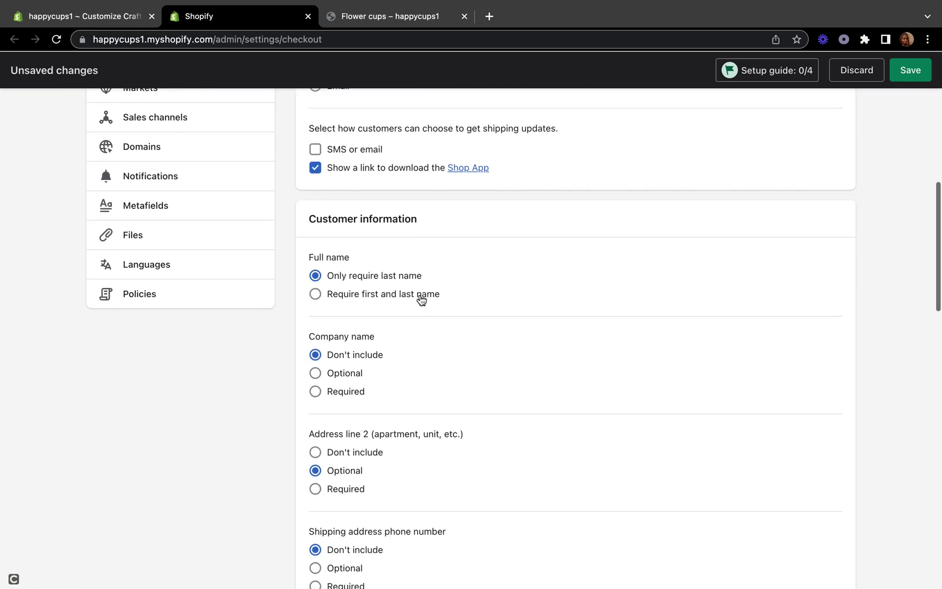
{"action": "scroll", "coordinate": [423, 385], "scroll_direction": "down", "scroll_amount": 3}
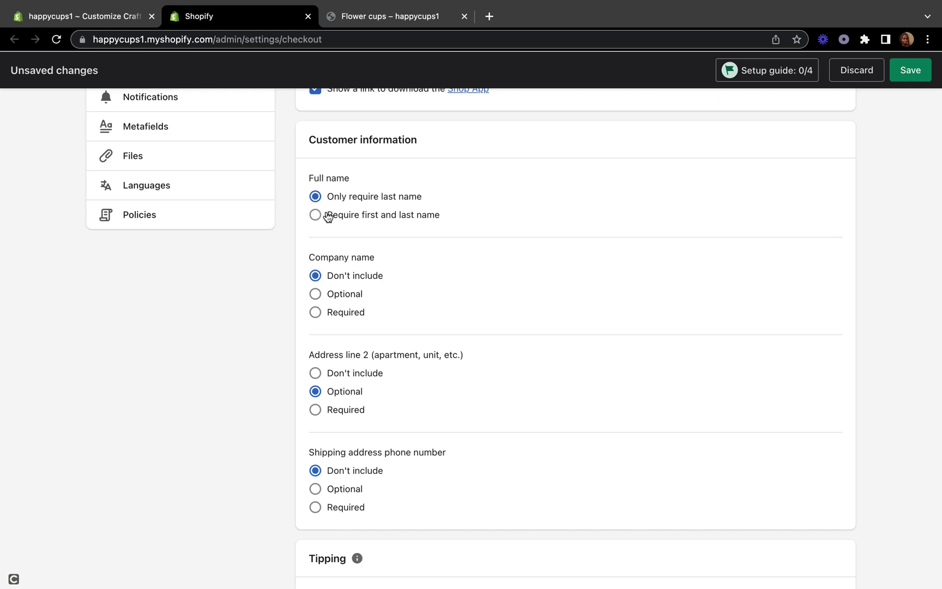
{"action": "scroll", "coordinate": [327, 229], "scroll_direction": "down", "scroll_amount": 2}
{"action": "scroll", "coordinate": [328, 215], "scroll_direction": "up", "scroll_amount": 1}
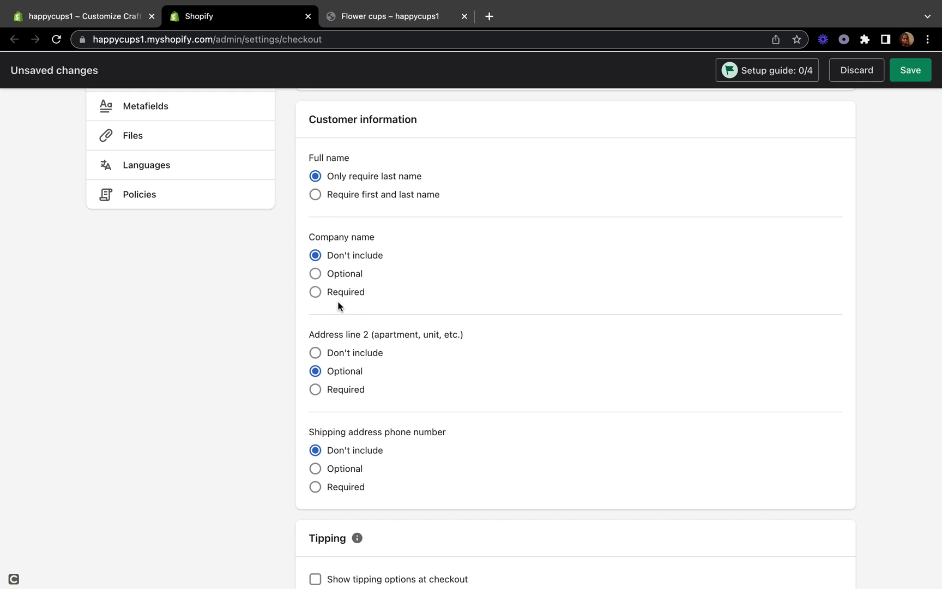
{"action": "left_click", "coordinate": [315, 273]}
Examine the checkout settings for address line 2, shipping phone number, tipping, order processing and marketing consent.
{"action": "scroll", "coordinate": [318, 305], "scroll_direction": "down", "scroll_amount": 3}
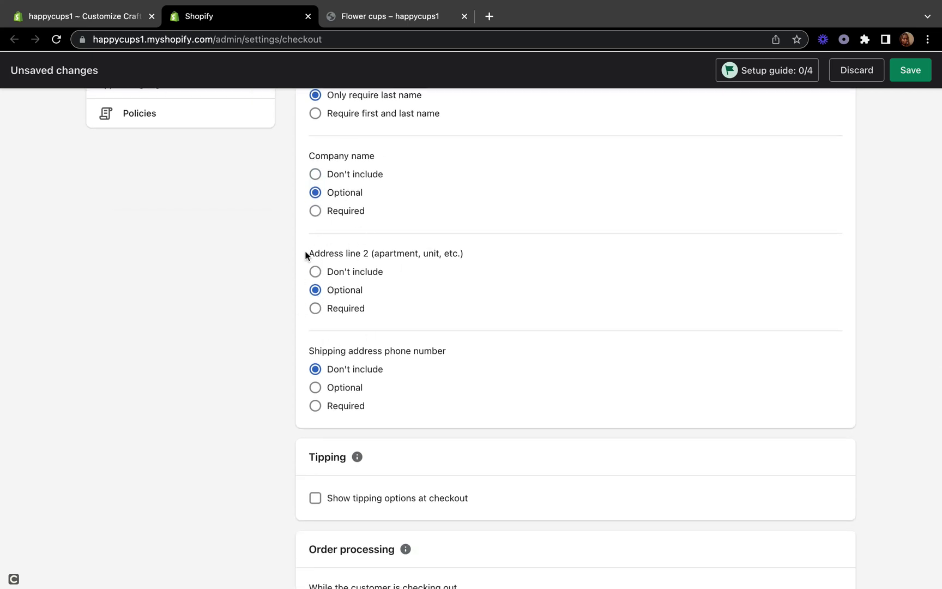
{"action": "scroll", "coordinate": [362, 250], "scroll_direction": "up", "scroll_amount": 1}
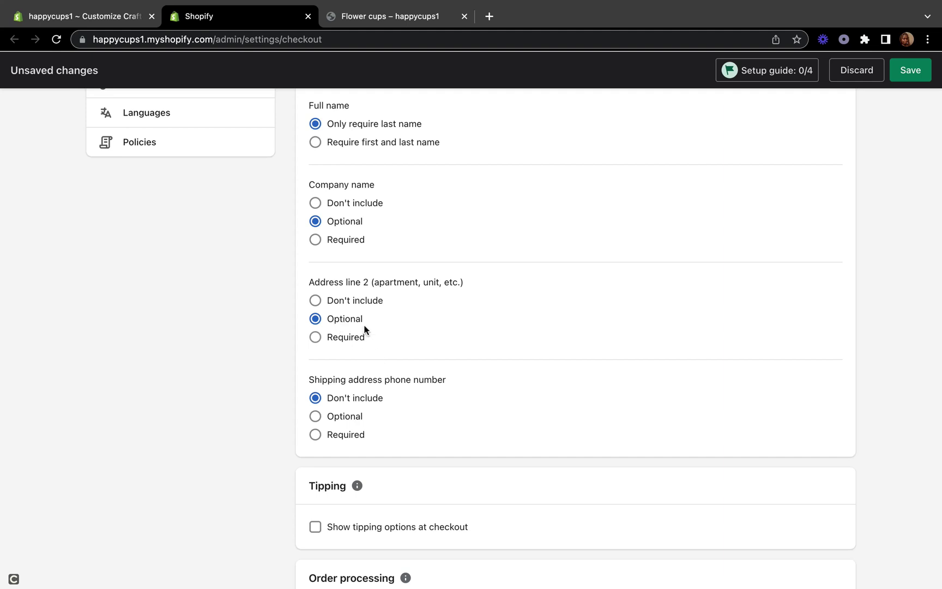
{"action": "scroll", "coordinate": [366, 337], "scroll_direction": "down", "scroll_amount": 3}
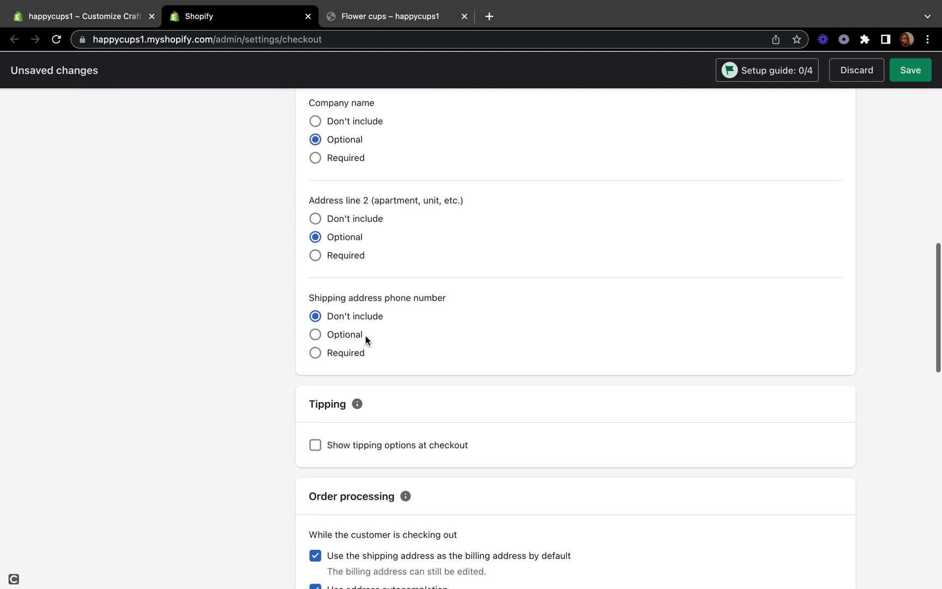
{"action": "scroll", "coordinate": [365, 336], "scroll_direction": "down", "scroll_amount": 1}
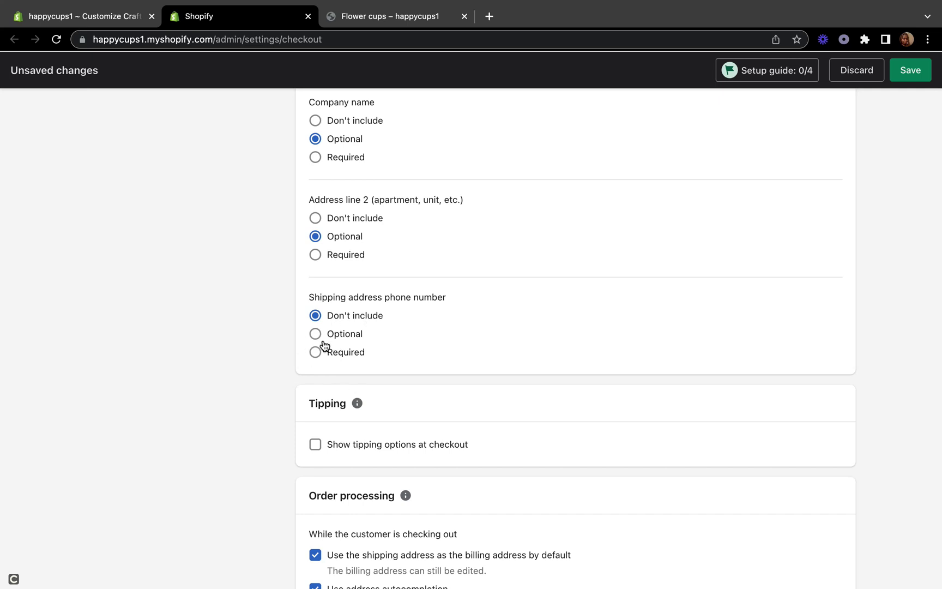
{"action": "scroll", "coordinate": [357, 341], "scroll_direction": "down", "scroll_amount": 2}
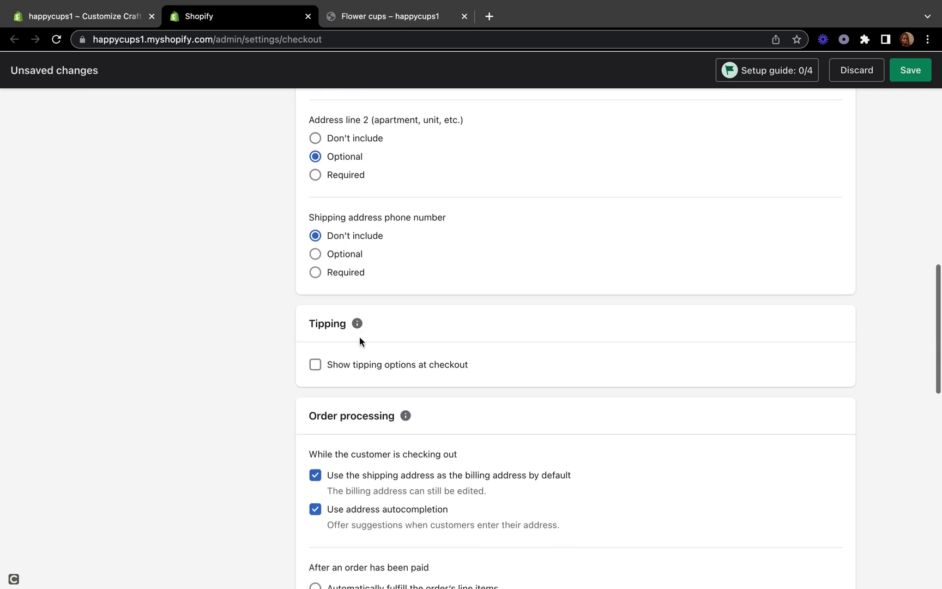
{"action": "scroll", "coordinate": [360, 339], "scroll_direction": "down", "scroll_amount": 6}
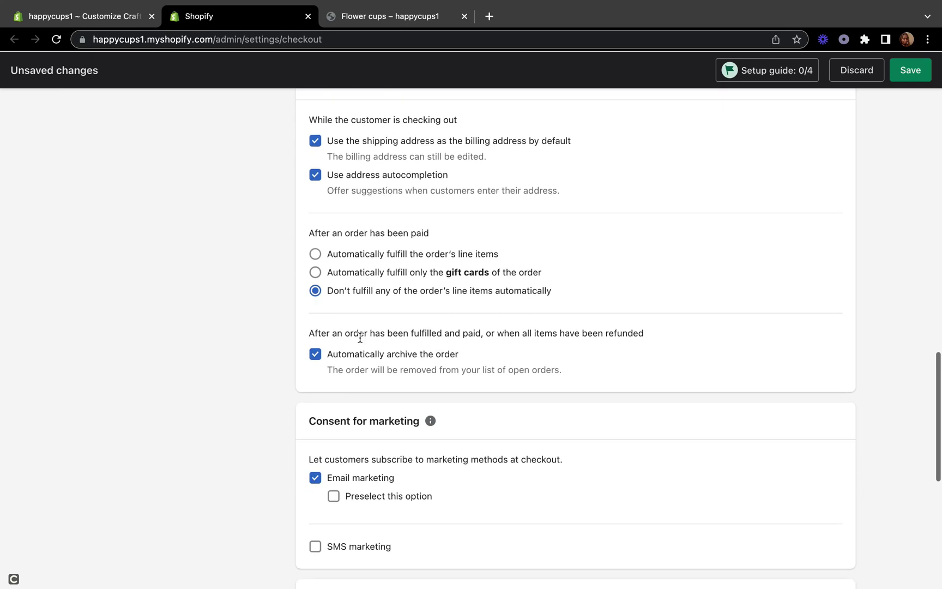
{"action": "scroll", "coordinate": [360, 338], "scroll_direction": "down", "scroll_amount": 3}
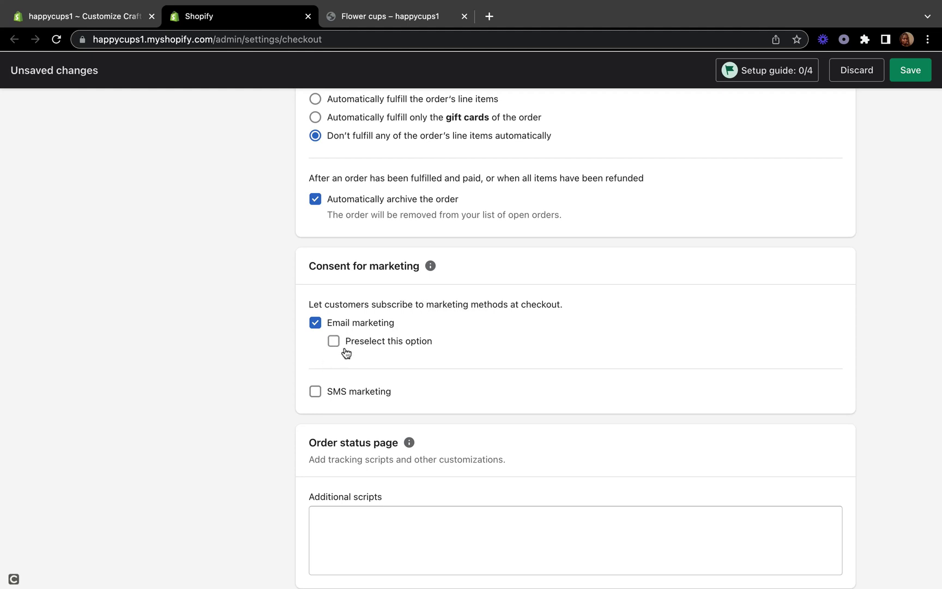
Try enabling SMS marketing under the checkout's marketing consent and turn it off again.
{"action": "left_click", "coordinate": [315, 390]}
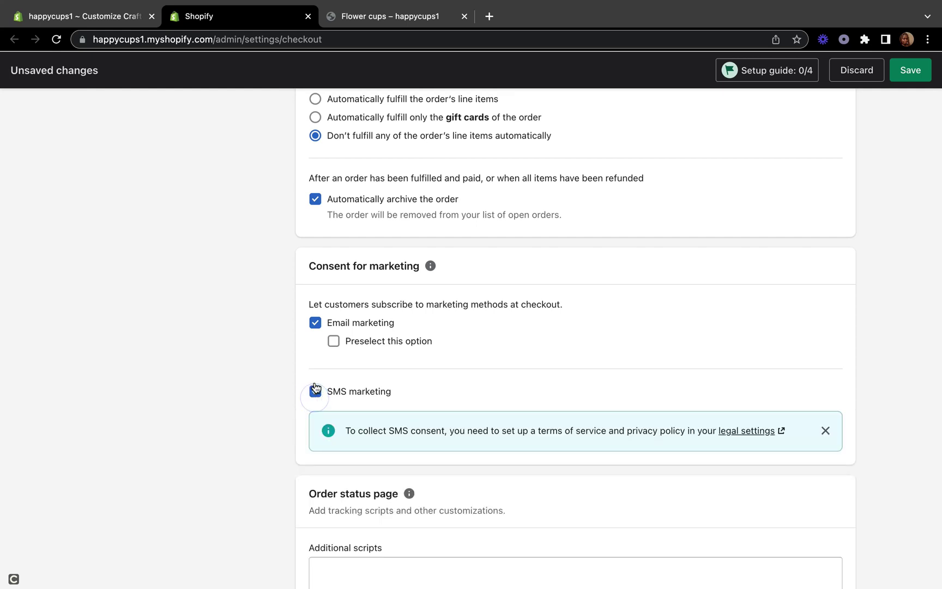
{"action": "left_click", "coordinate": [320, 390]}
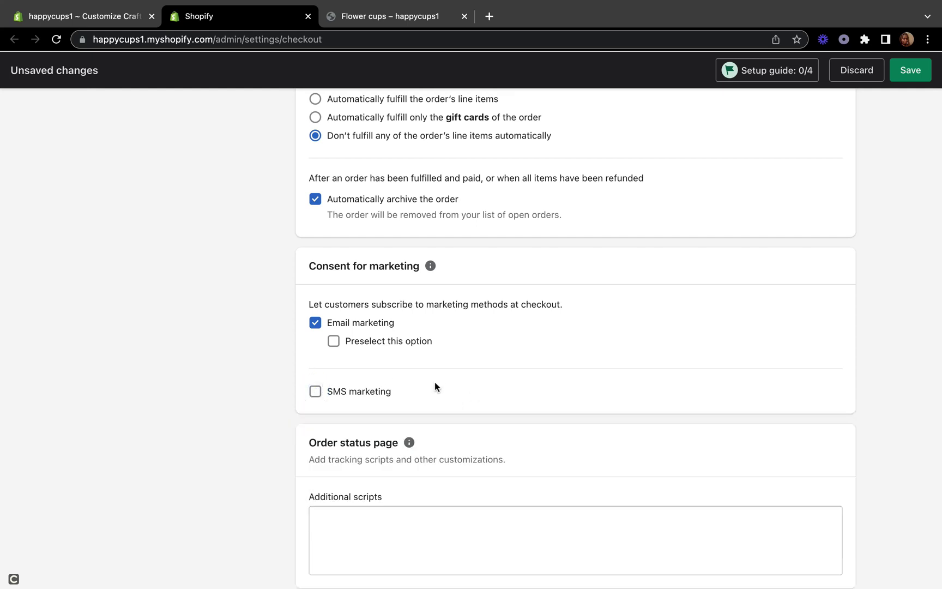
Review the order status page and checkout language settings, and save the checkout settings.
{"action": "scroll", "coordinate": [441, 430], "scroll_direction": "down", "scroll_amount": 5}
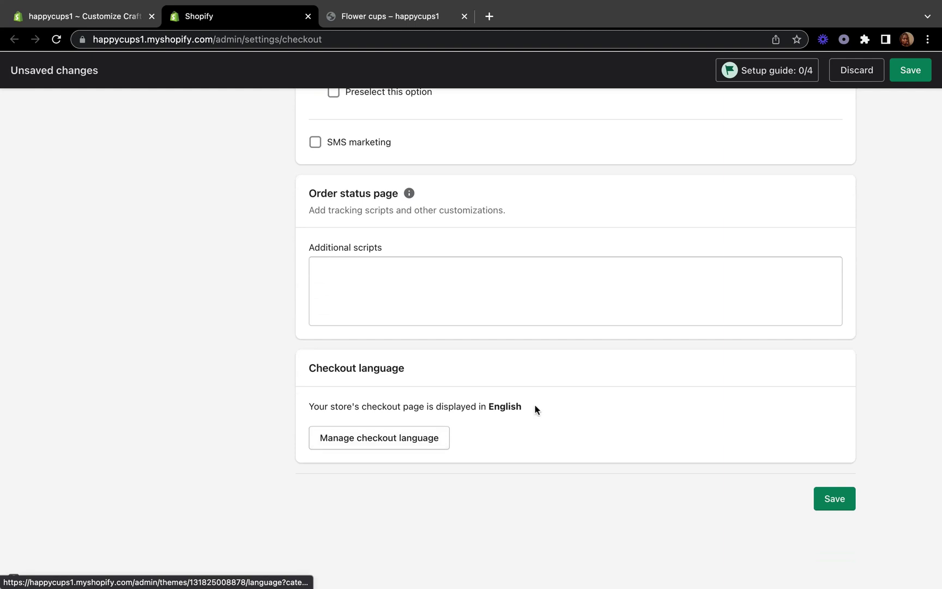
{"action": "left_click", "coordinate": [426, 436]}
{"action": "scroll", "coordinate": [426, 436], "scroll_direction": "down", "scroll_amount": 20}
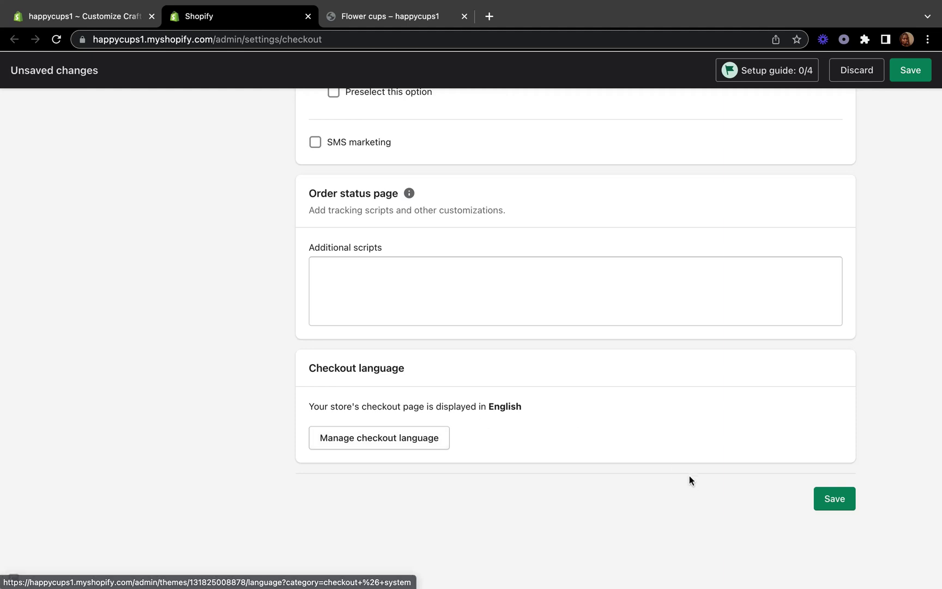
{"action": "left_click", "coordinate": [832, 498]}
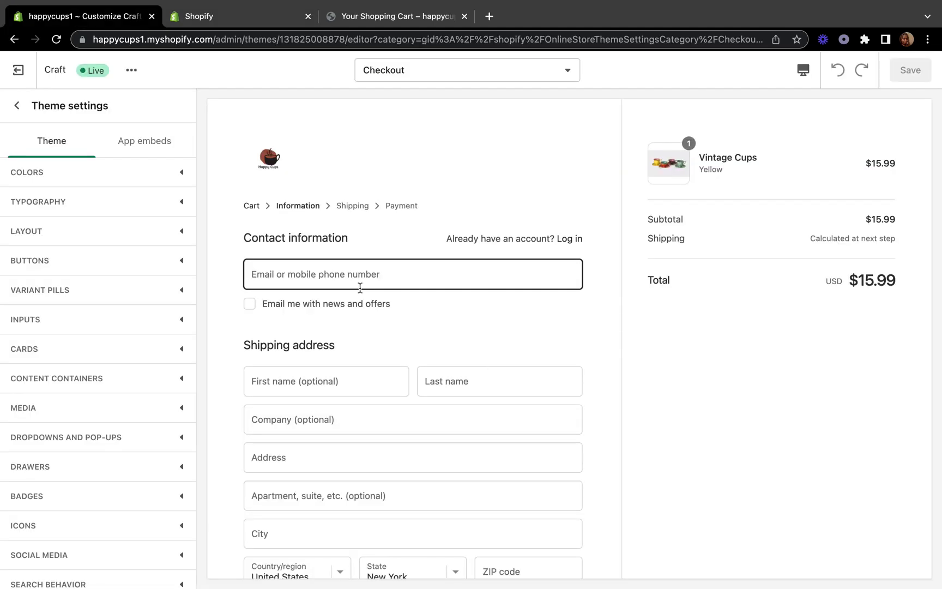
Examine the checkout page preview in the theme editor, covering contact information, shipping address fields and order summary.
{"action": "scroll", "coordinate": [364, 316], "scroll_direction": "down", "scroll_amount": 5}
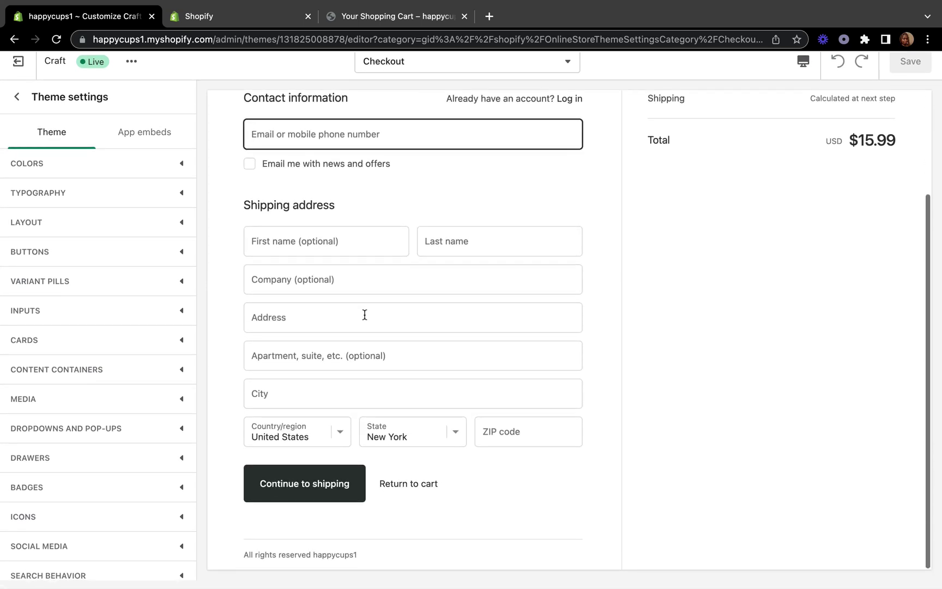
{"action": "scroll", "coordinate": [365, 316], "scroll_direction": "up", "scroll_amount": 5}
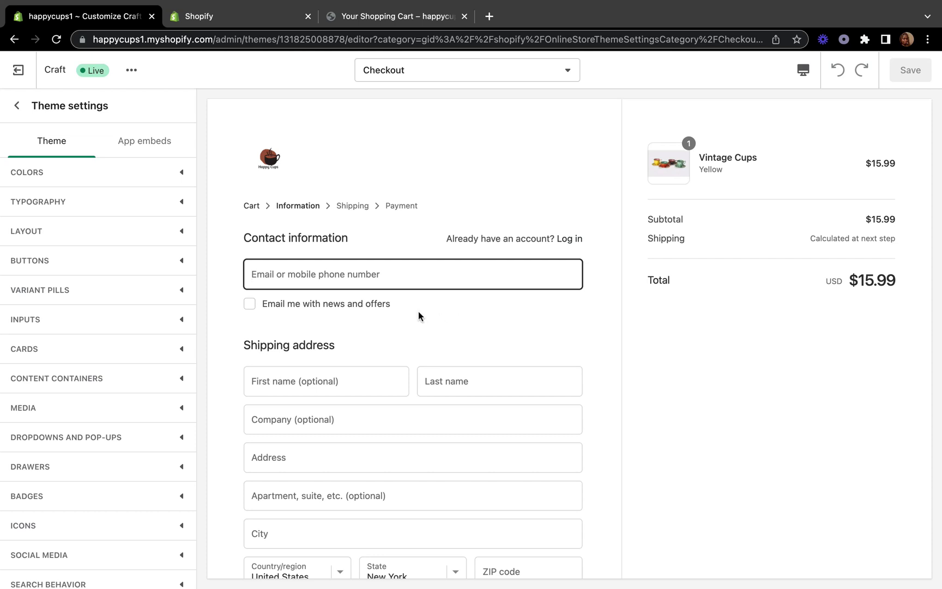
{"action": "scroll", "coordinate": [418, 315], "scroll_direction": "down", "scroll_amount": 3}
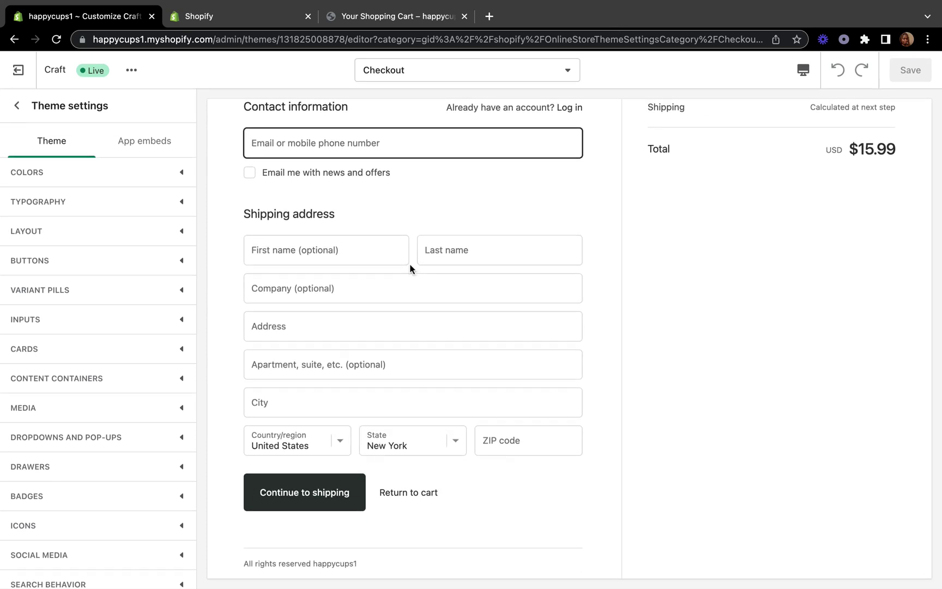
{"action": "scroll", "coordinate": [410, 267], "scroll_direction": "up", "scroll_amount": 3}
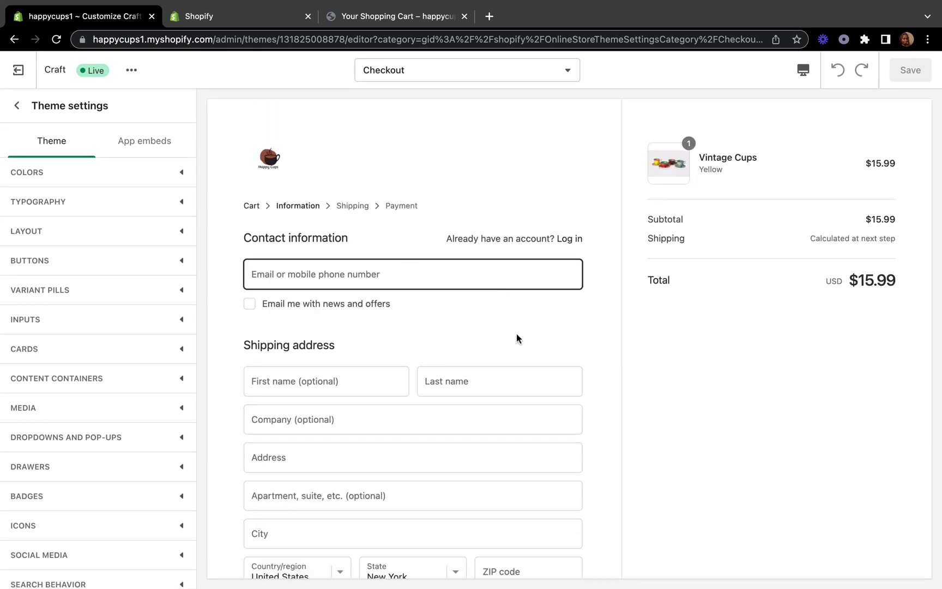
{"action": "scroll", "coordinate": [517, 337], "scroll_direction": "down", "scroll_amount": 3}
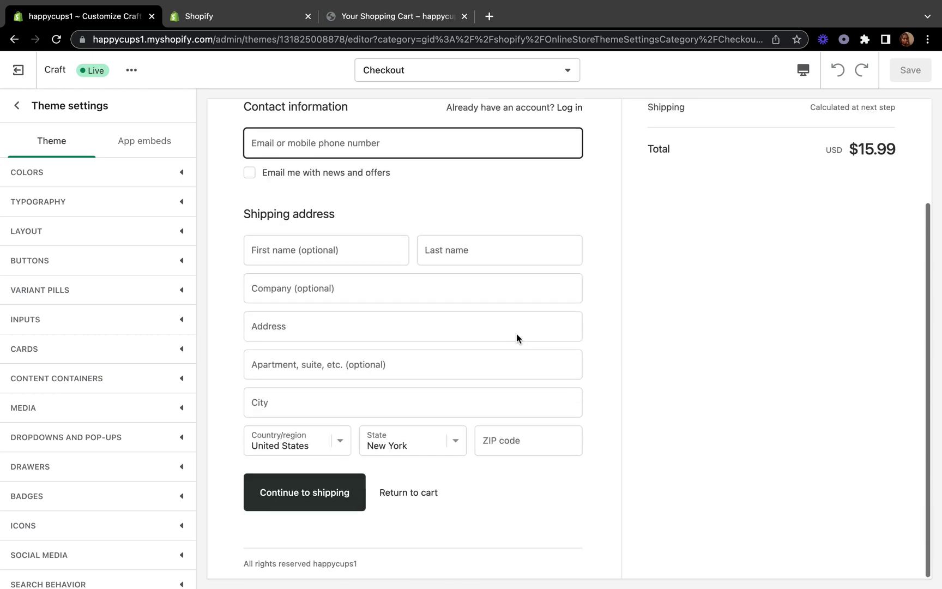
{"action": "scroll", "coordinate": [517, 337], "scroll_direction": "up", "scroll_amount": 3}
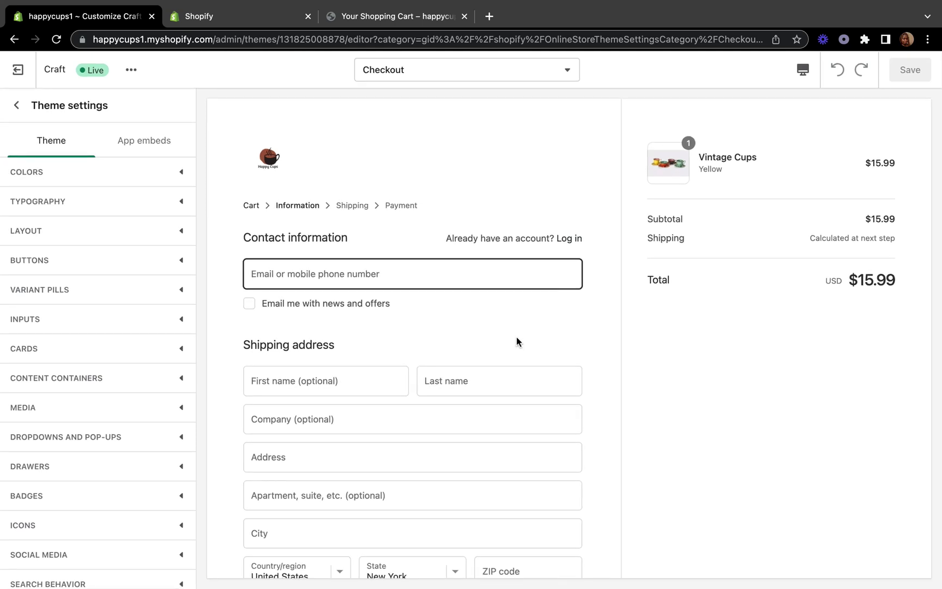
{"action": "scroll", "coordinate": [517, 338], "scroll_direction": "down", "scroll_amount": 3}
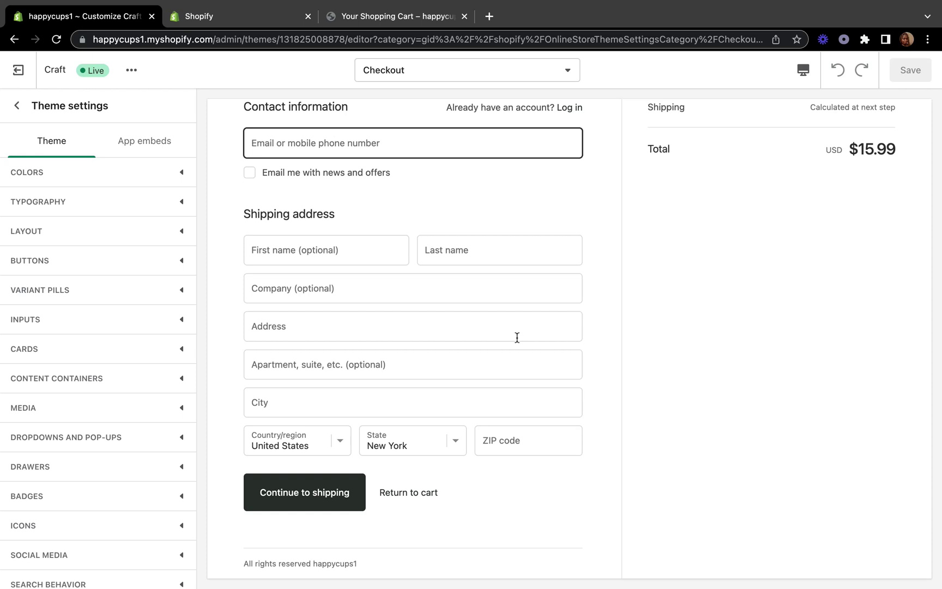
{"action": "scroll", "coordinate": [516, 337], "scroll_direction": "up", "scroll_amount": 3}
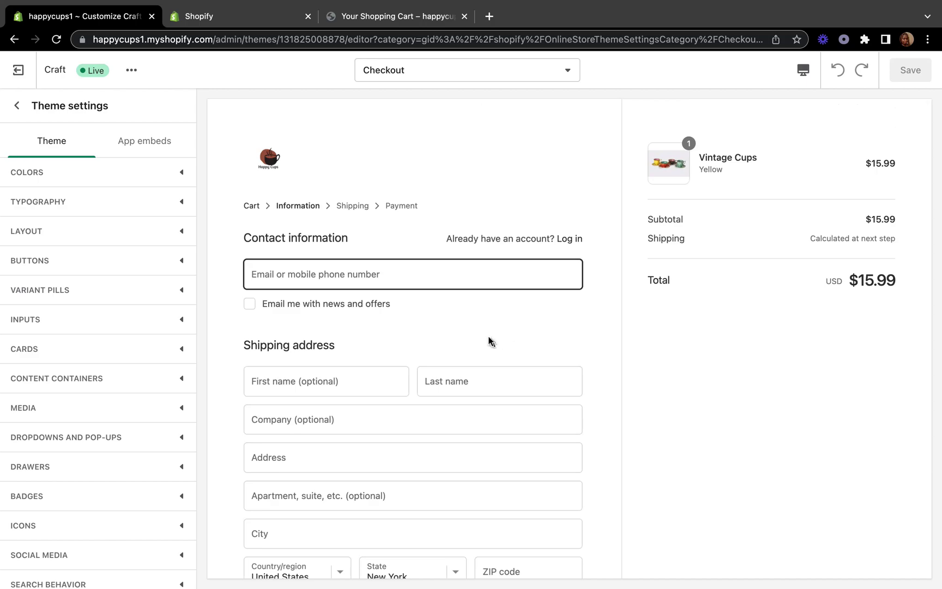